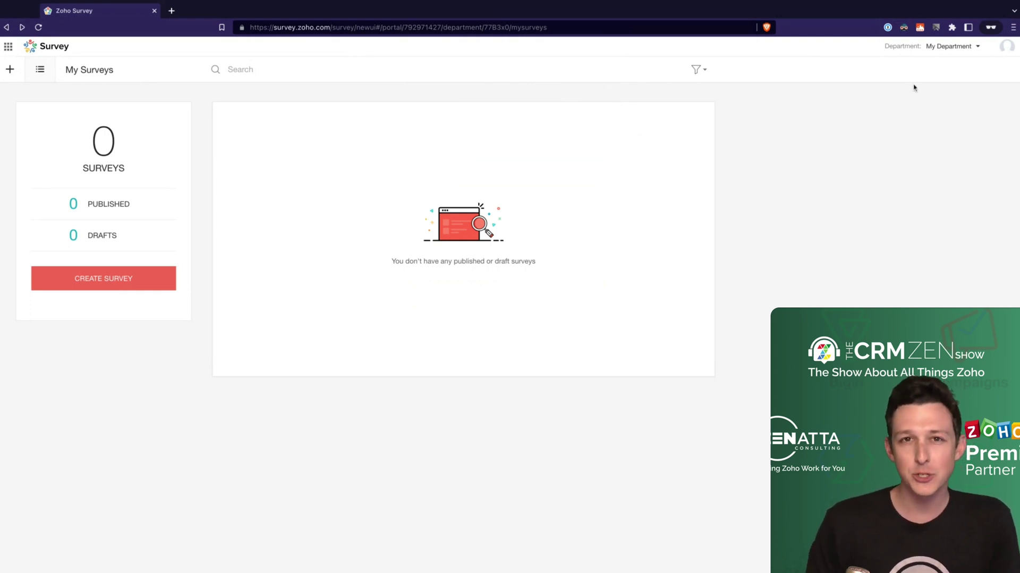
# Go to Setup from the profile avatar and view the White Label domain mapping page
pyautogui.click(978, 48)
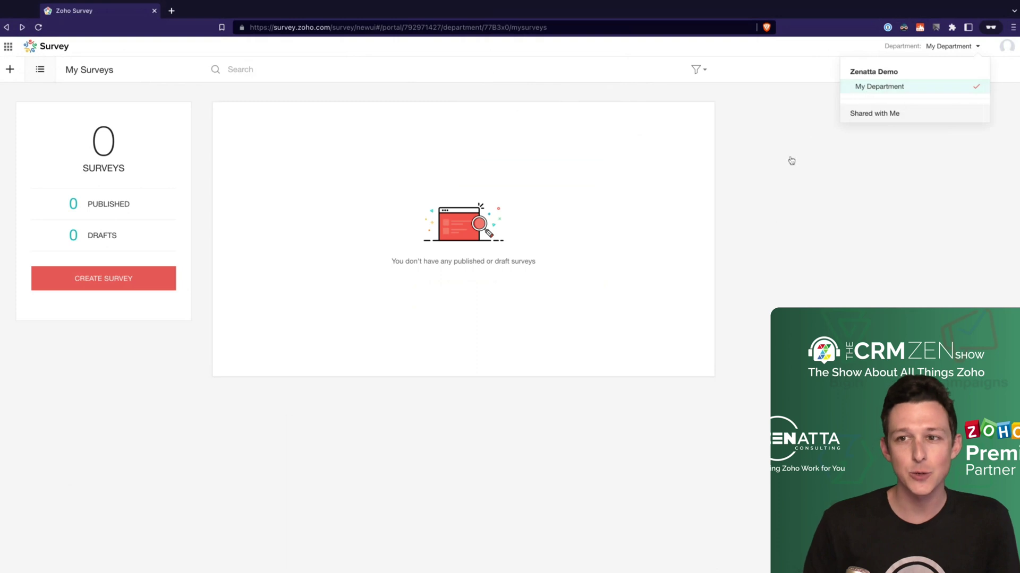
pyautogui.click(1007, 47)
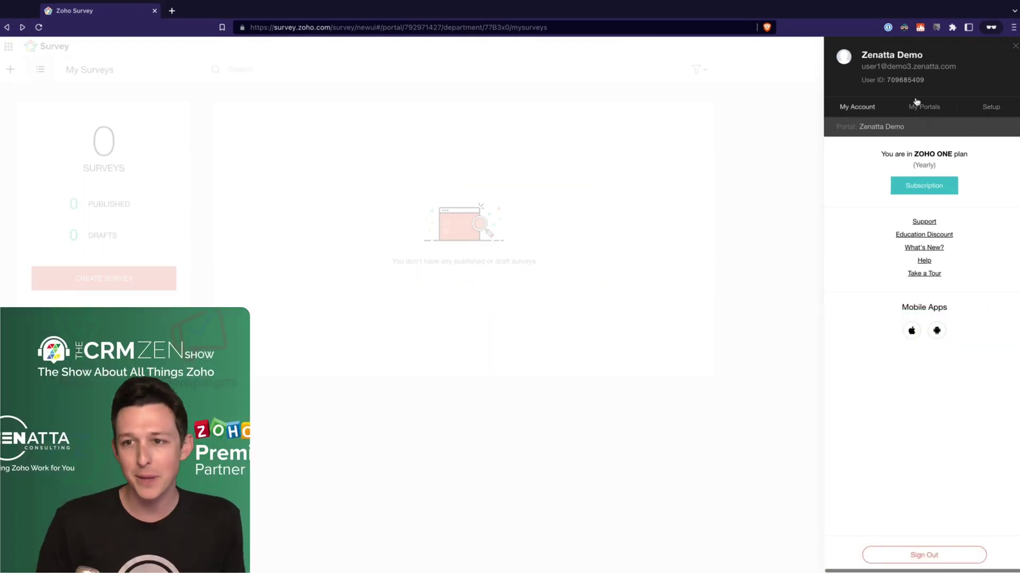
pyautogui.click(991, 109)
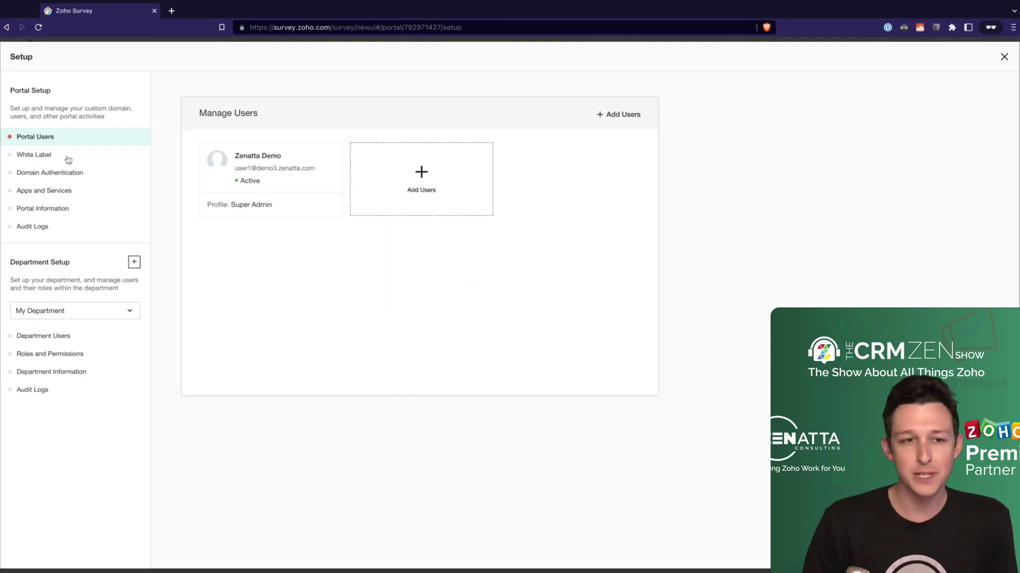
pyautogui.click(50, 158)
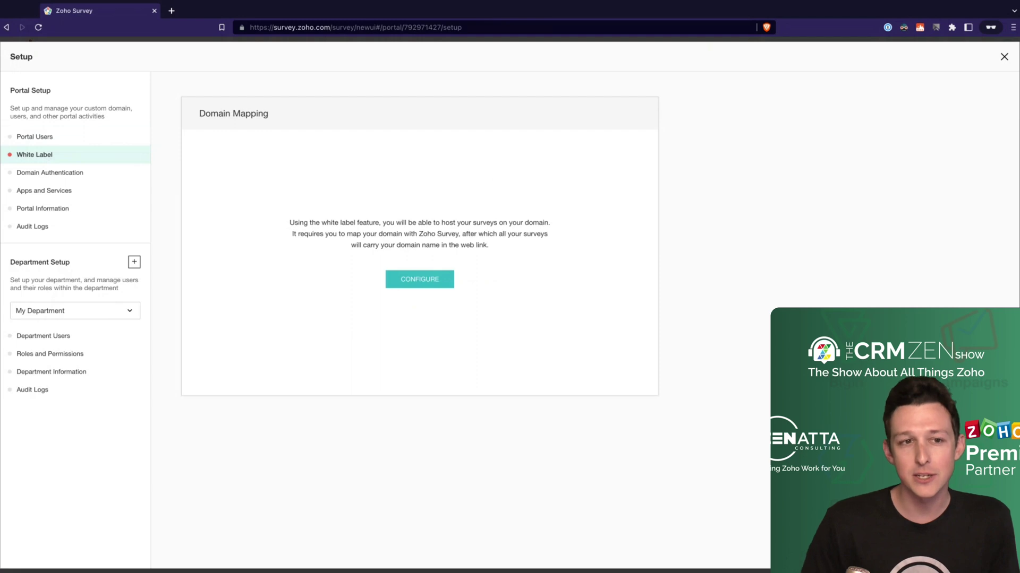
# Check Domain Authentication, then view Apps and Services, where Zoho CRM is already integrated
pyautogui.click(67, 175)
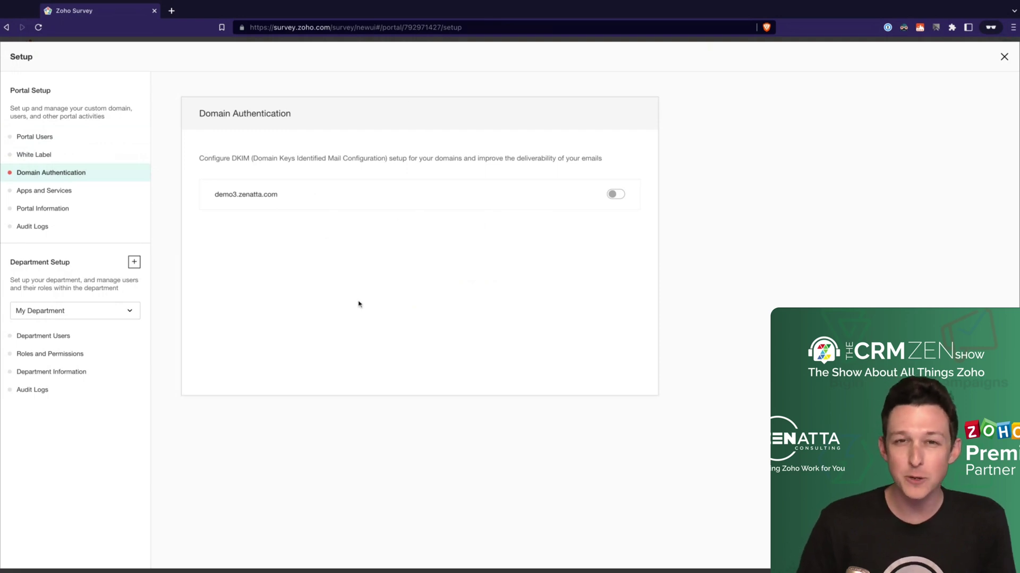
pyautogui.click(62, 196)
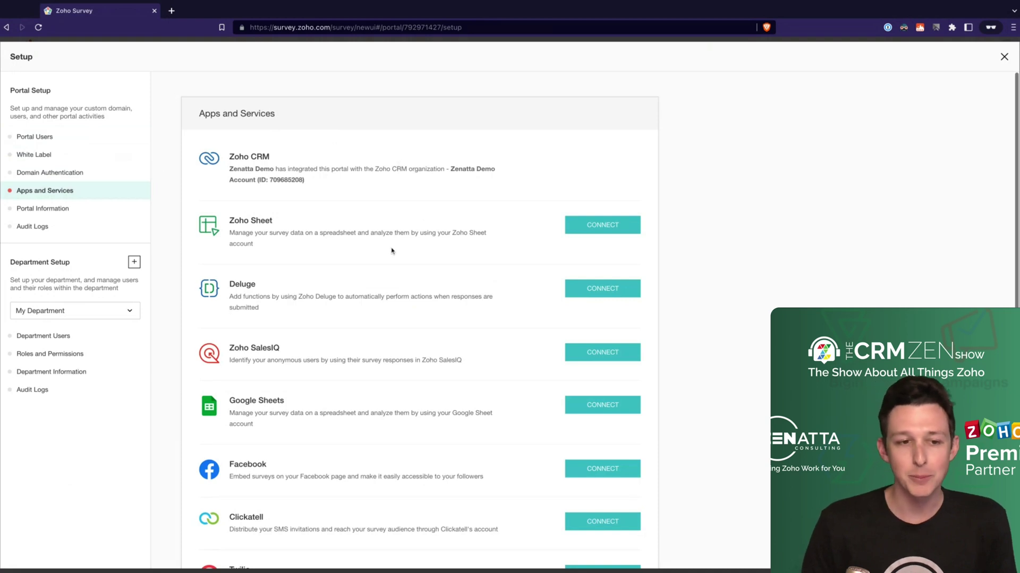
# Scroll through the app integrations, including Zoho Sheet, then view the Portal Information page
pyautogui.scroll(-1, 391, 248)
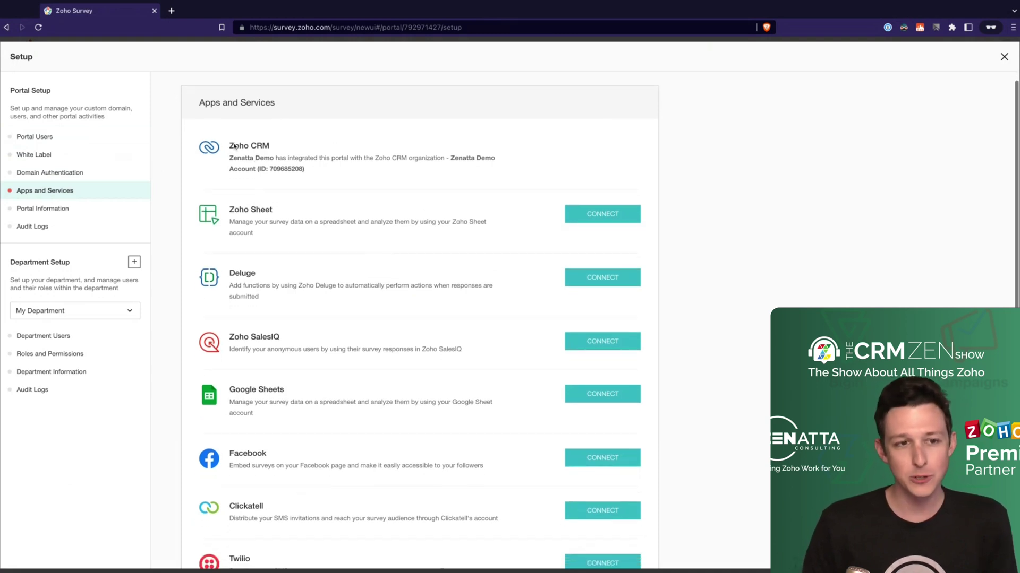
pyautogui.scroll(-2, 290, 131)
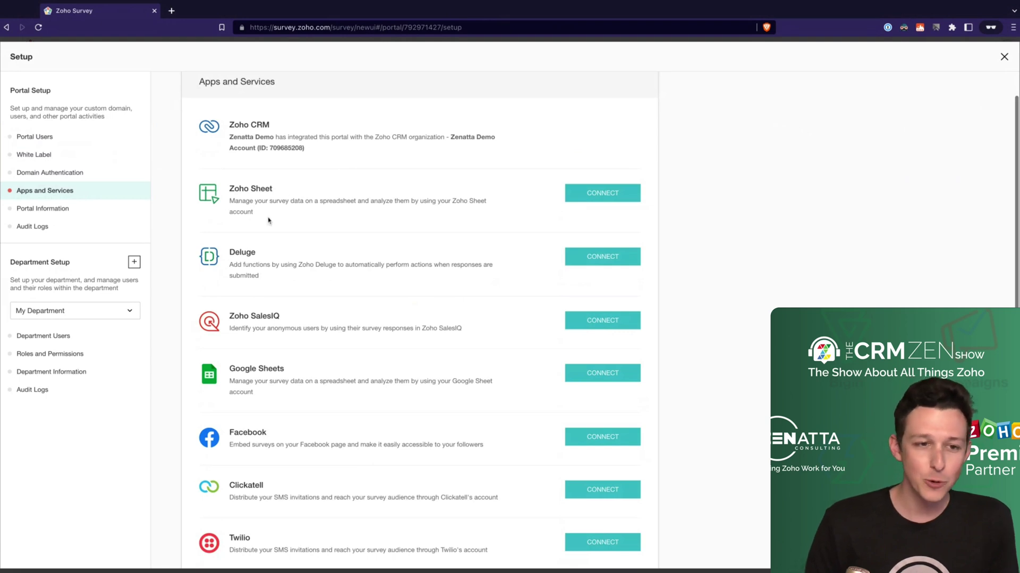
pyautogui.moveTo(235, 199); pyautogui.dragTo(235, 199)
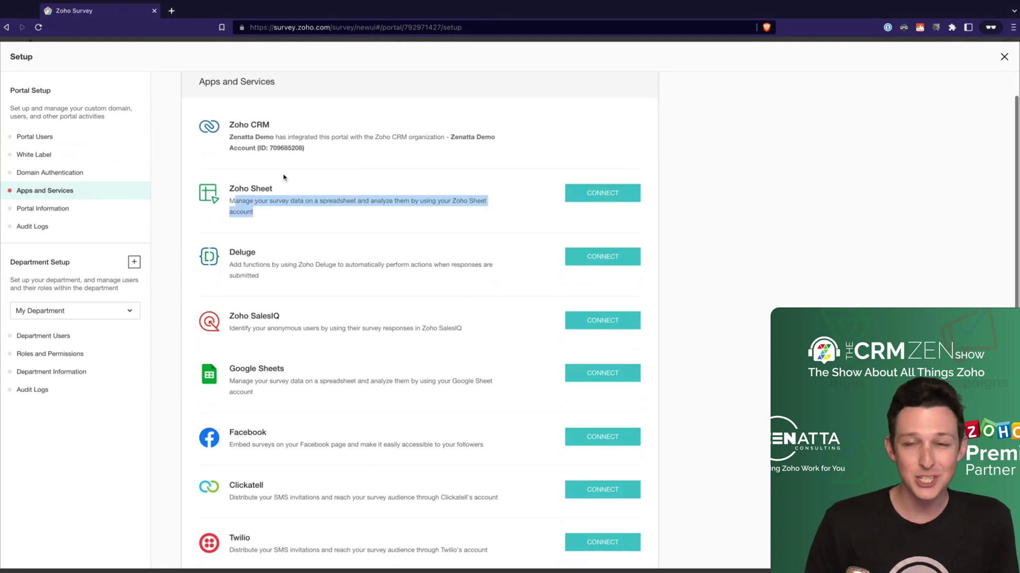
pyautogui.click(721, 196)
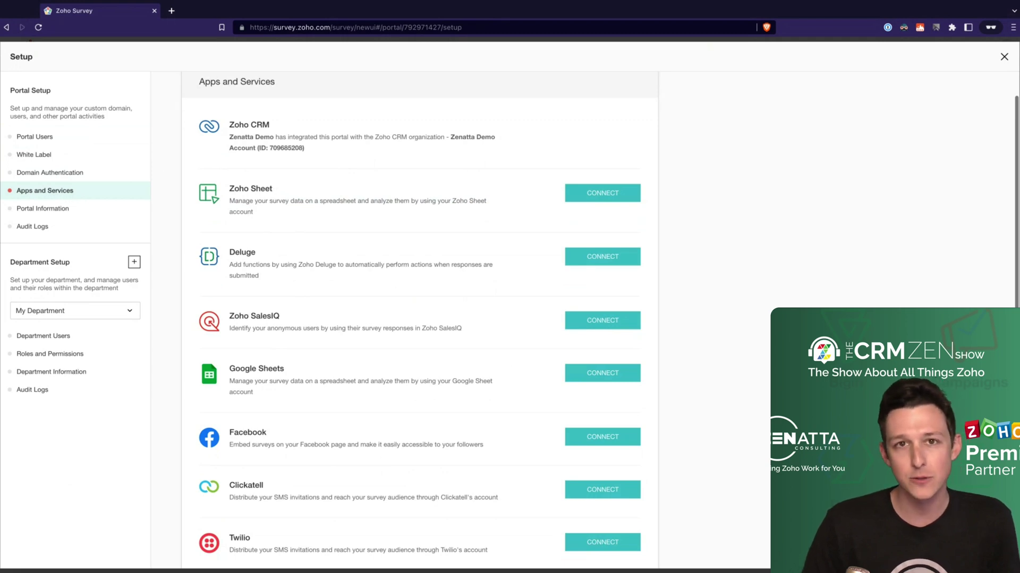
pyautogui.scroll(-3, 295, 307)
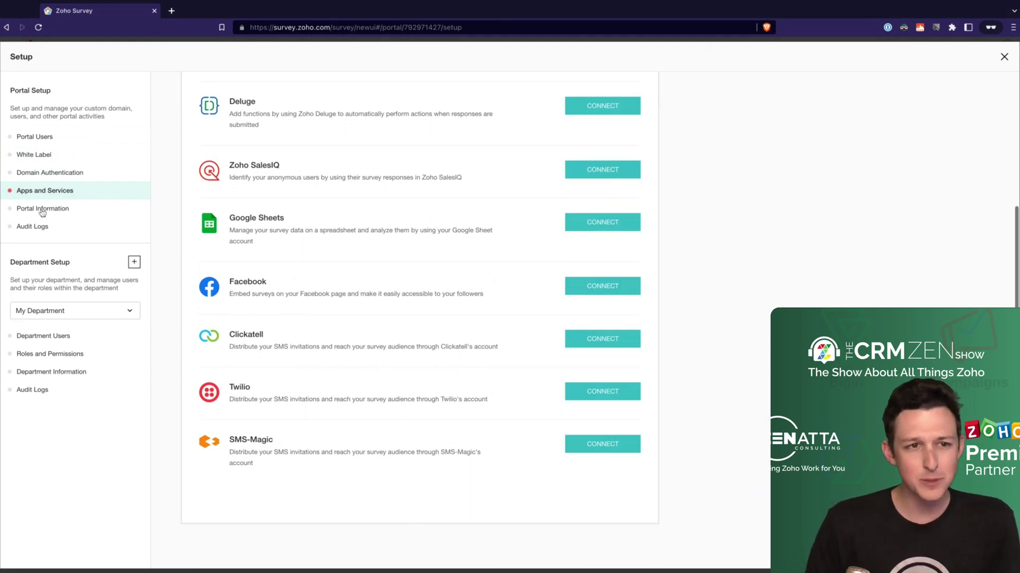
pyautogui.click(43, 212)
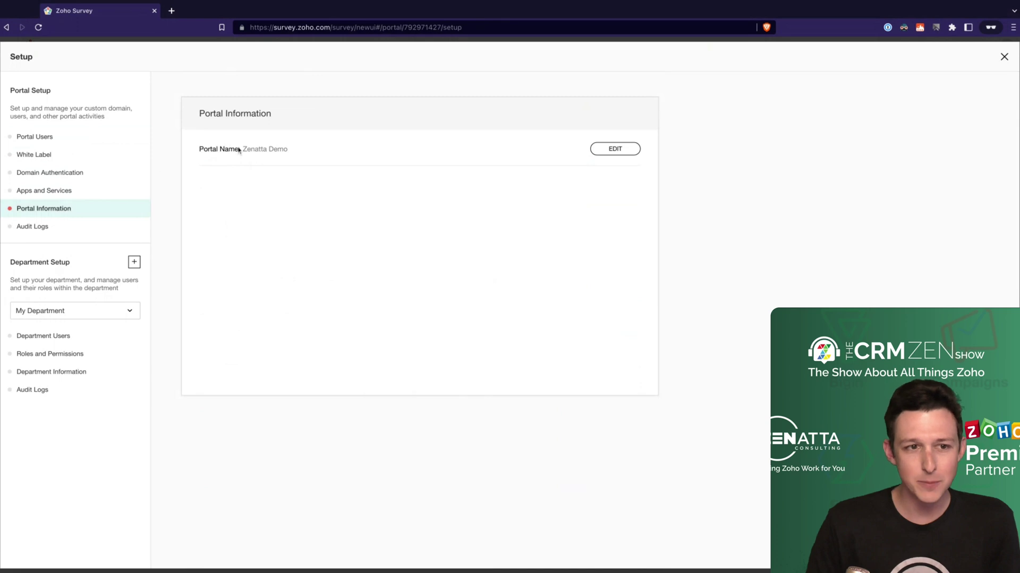
# Check the audit logs, then view the department's roles: Department Admin, User, Contractor, Report Viewer
pyautogui.click(48, 229)
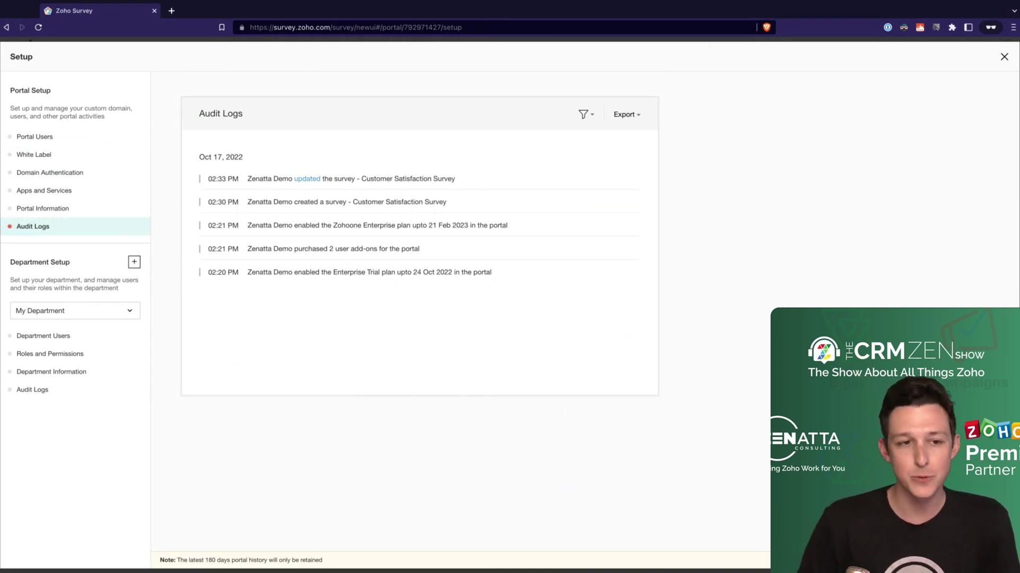
pyautogui.click(43, 346)
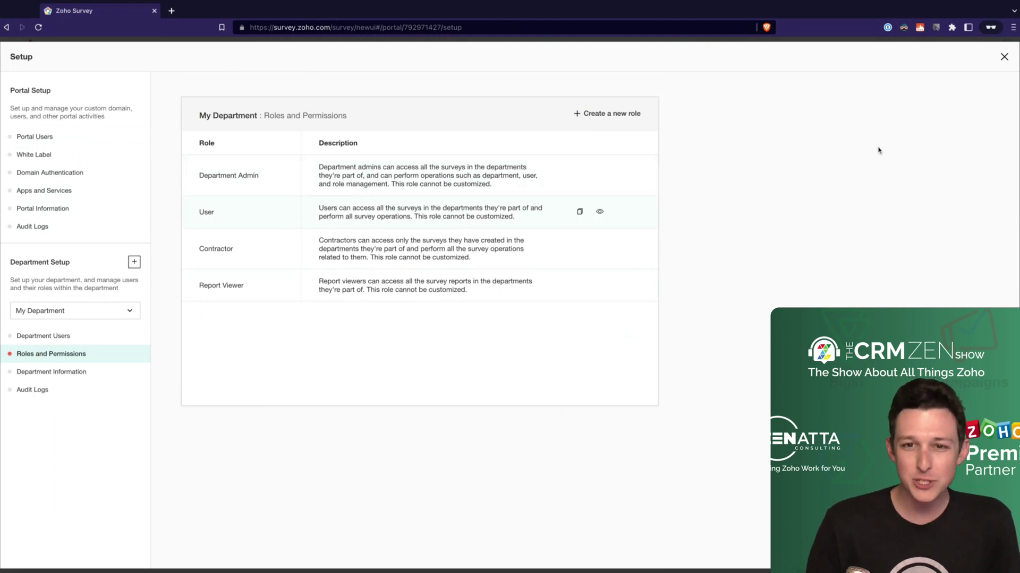
# Close Setup and return to the My Surveys page, which still has 0 surveys
pyautogui.click(1004, 56)
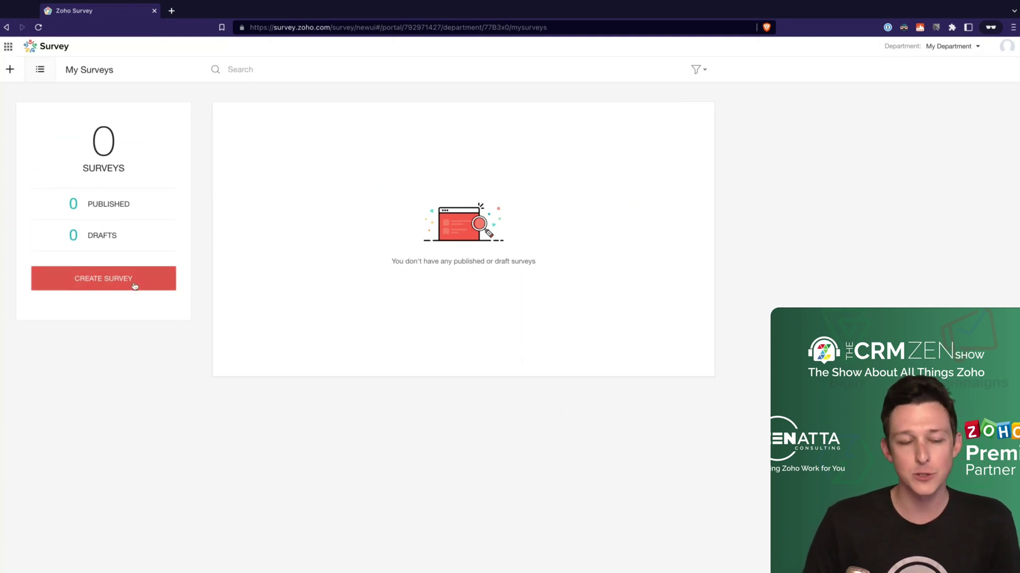
# Start a new survey and preview the Client Service Feedback template's 15 questions across 2 pages
pyautogui.click(132, 282)
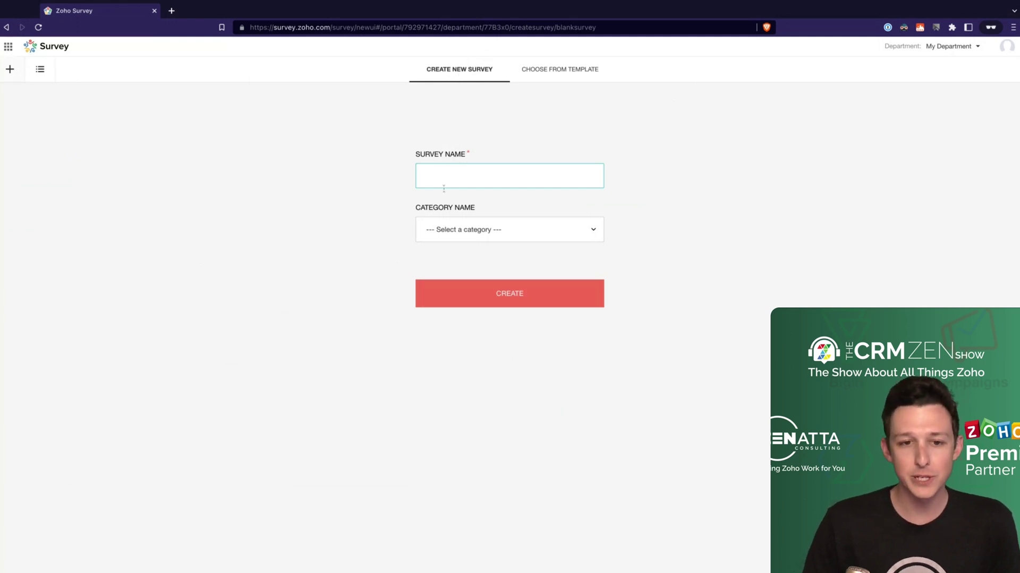
pyautogui.click(545, 69)
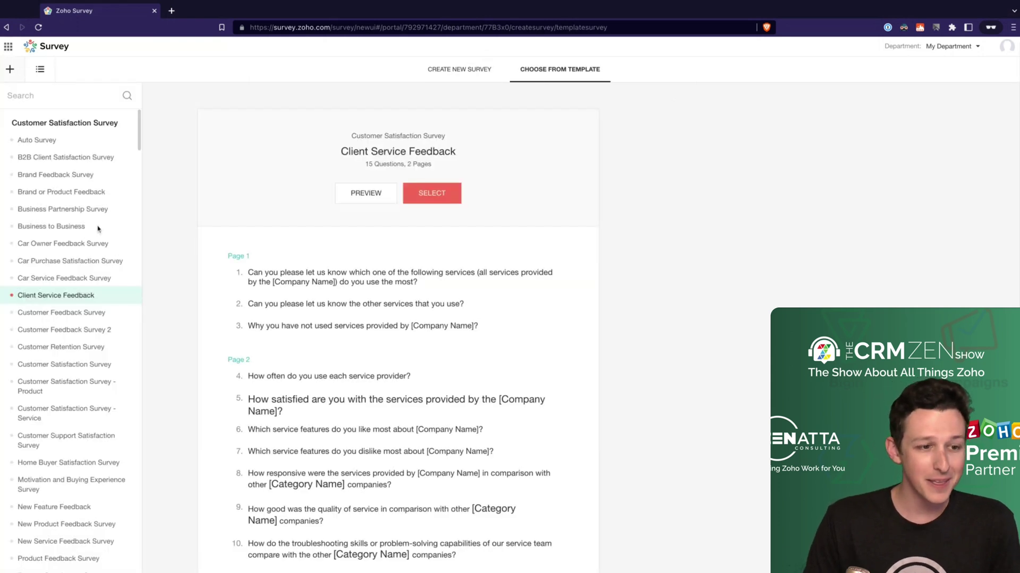
pyautogui.scroll(-15, 98, 229)
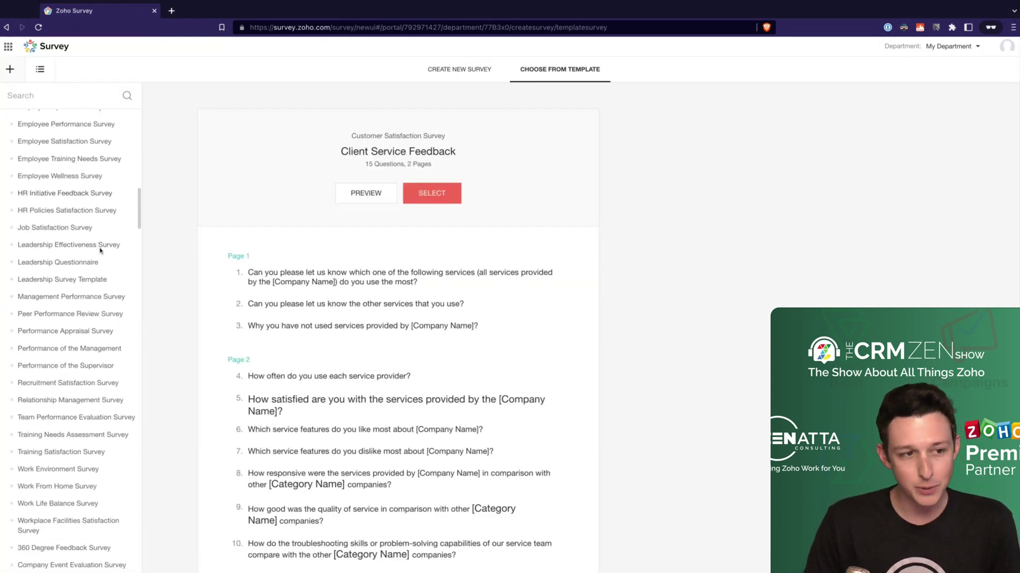
pyautogui.scroll(-2, 100, 250)
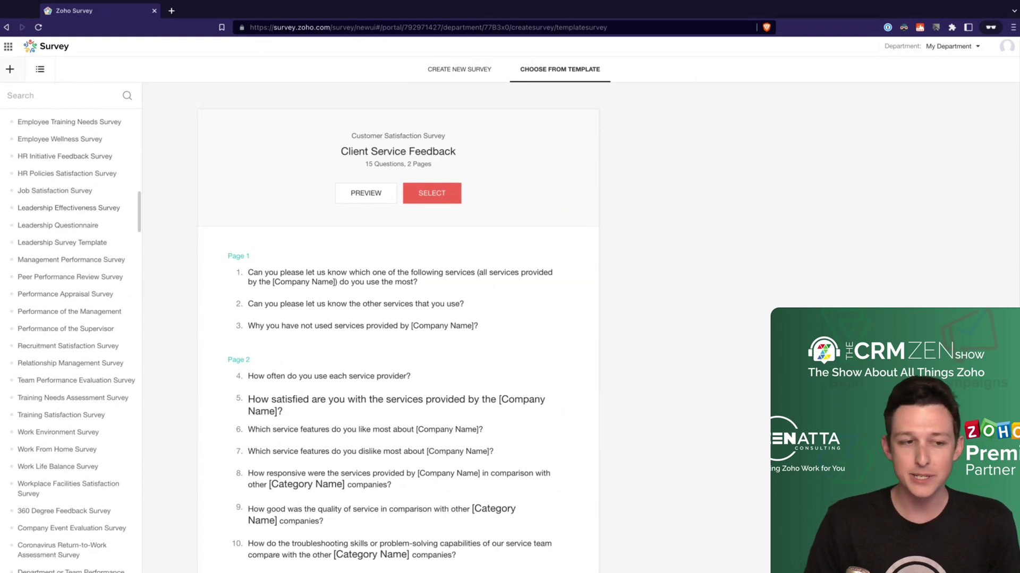
pyautogui.scroll(-12, 61, 398)
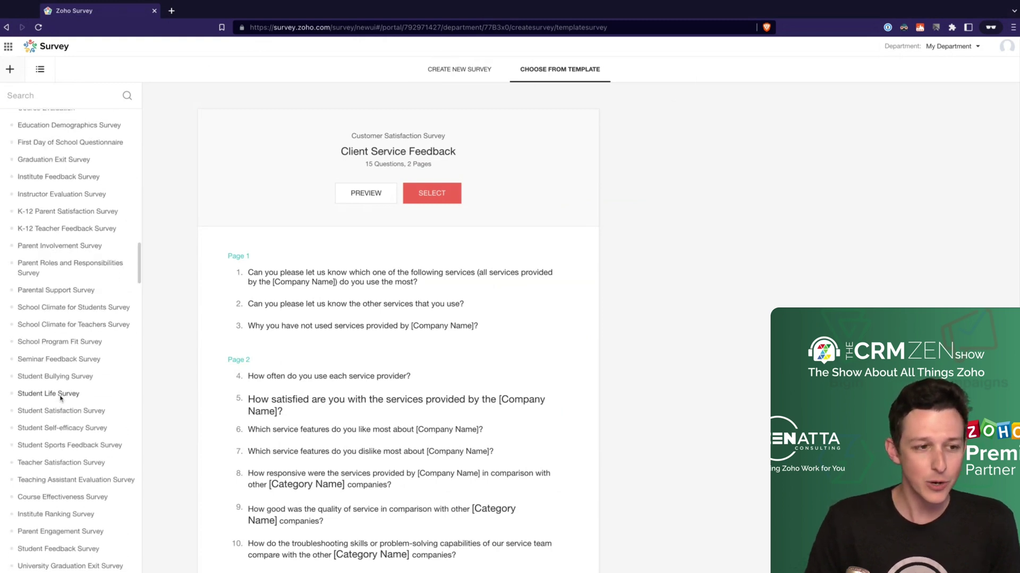
pyautogui.scroll(20, 60, 399)
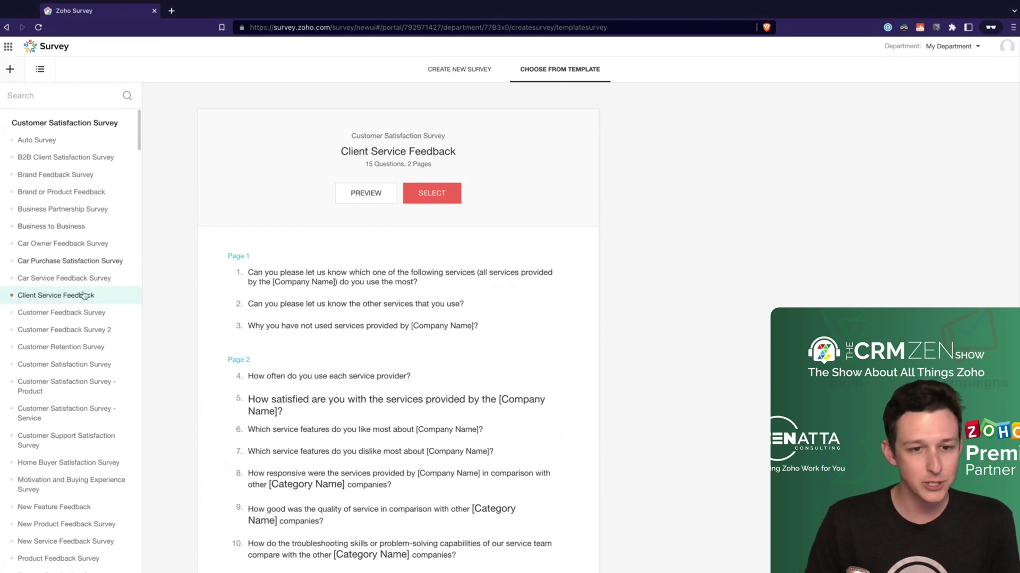
pyautogui.scroll(-1, 227, 273)
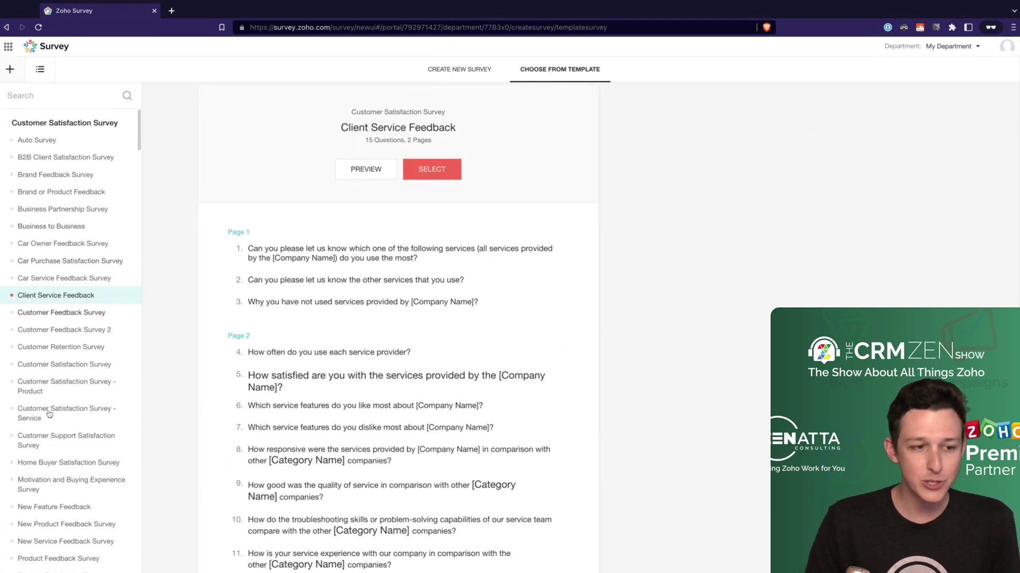
pyautogui.scroll(-1, 68, 293)
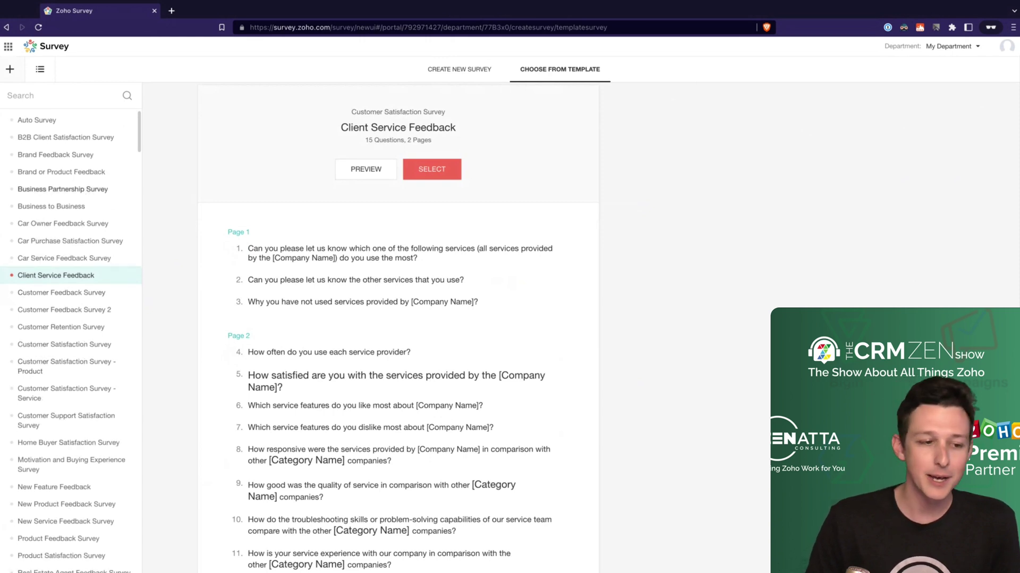
pyautogui.scroll(-2, 68, 189)
pyautogui.scroll(-15, 68, 266)
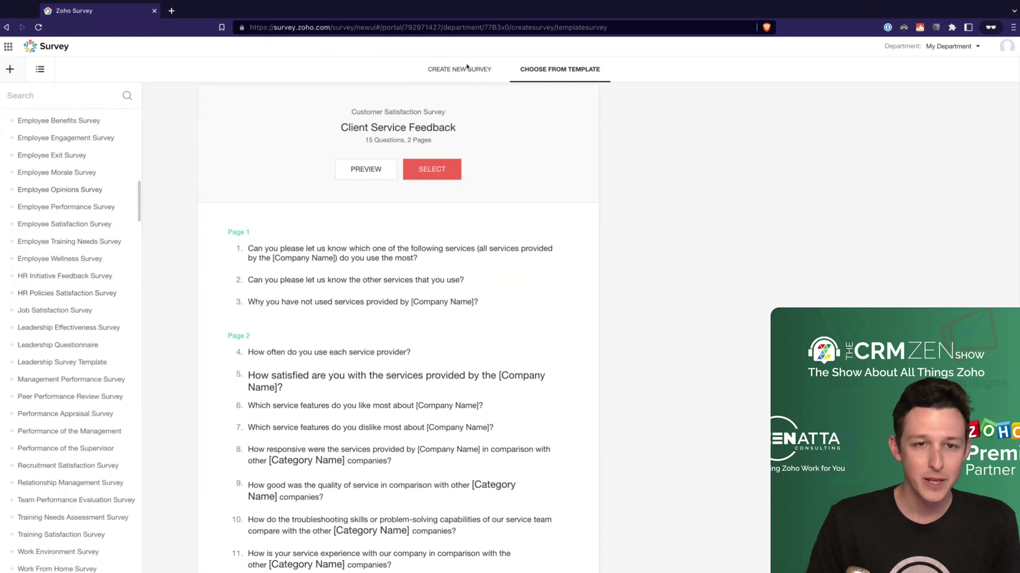
# Name the blank survey 'Client Satisfaction Survey' and pick the Customer Satisfaction Survey category
pyautogui.click(466, 67)
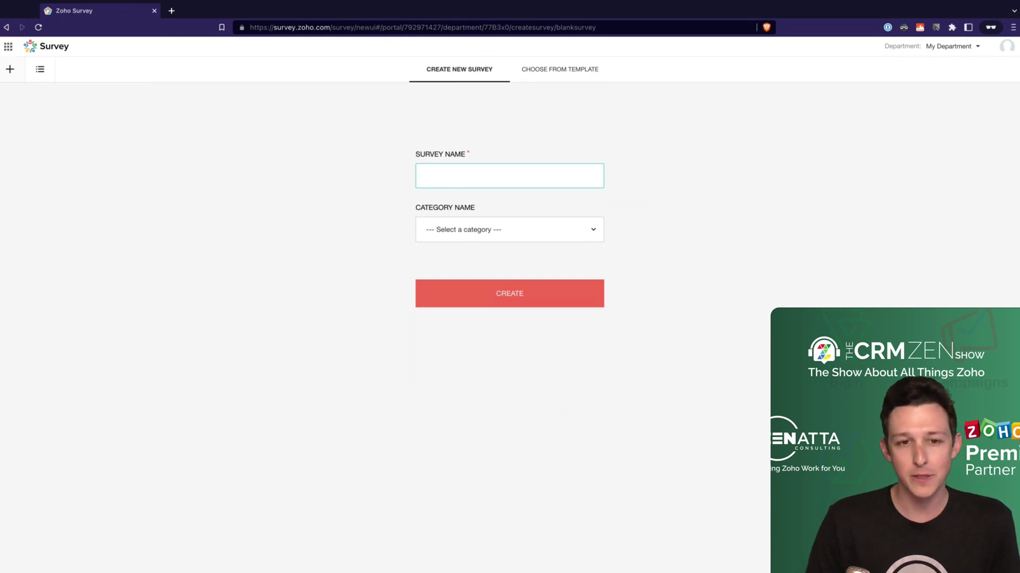
pyautogui.write('Client ')
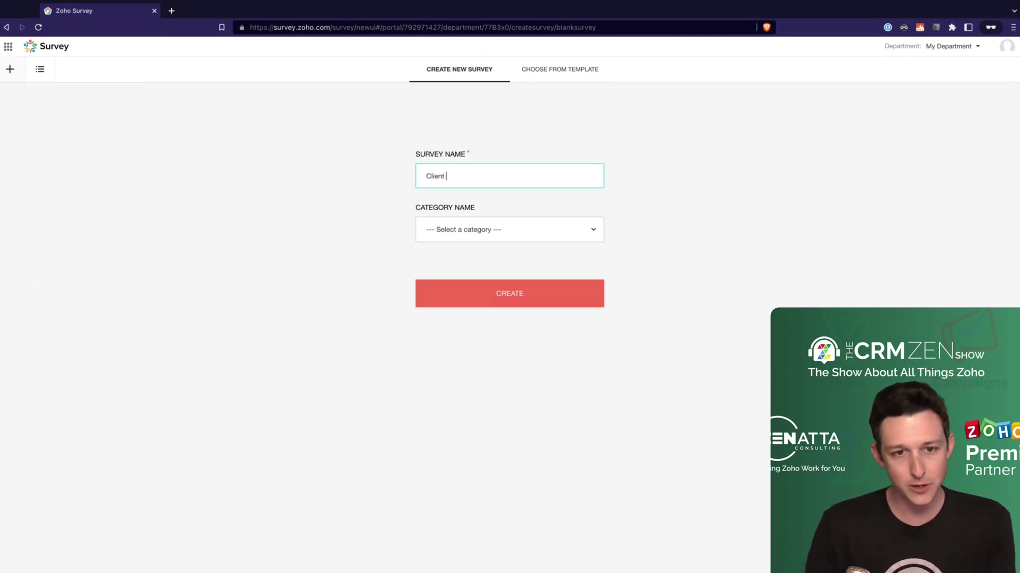
pyautogui.write('Satisfactino')
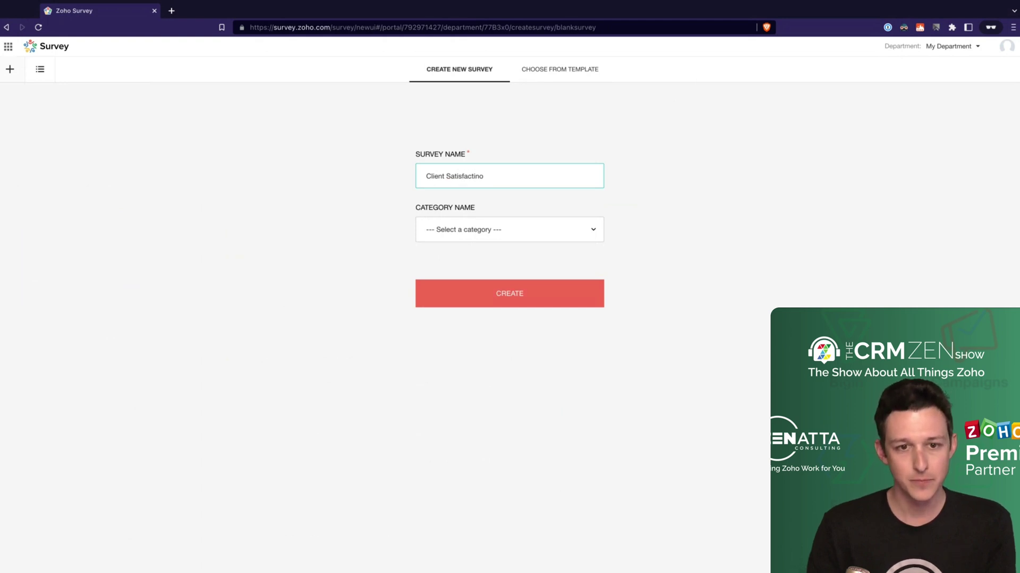
pyautogui.press('BackSpace')
pyautogui.press('BackSpace')
pyautogui.write('on Survey')
pyautogui.click(513, 232)
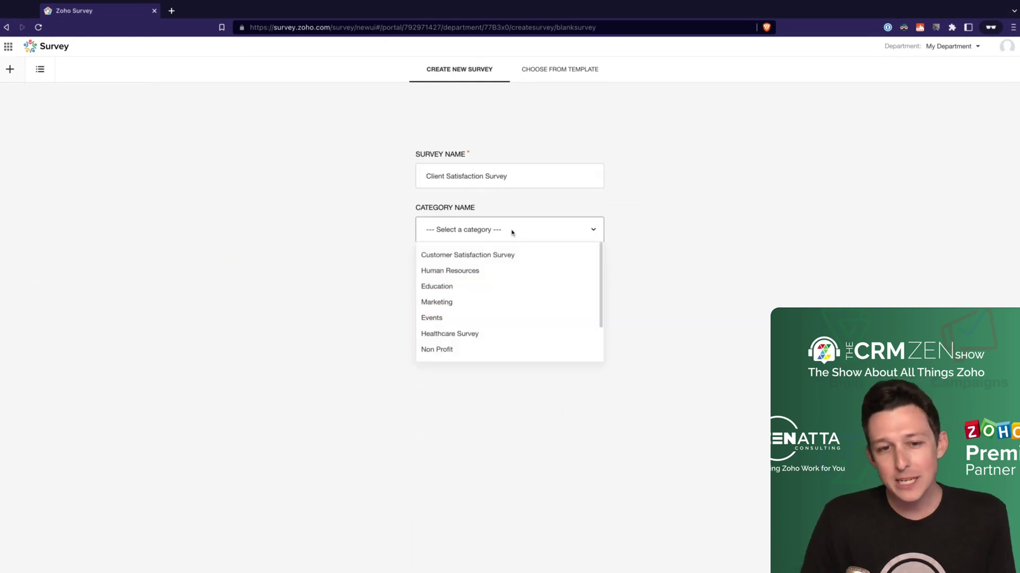
pyautogui.click(499, 255)
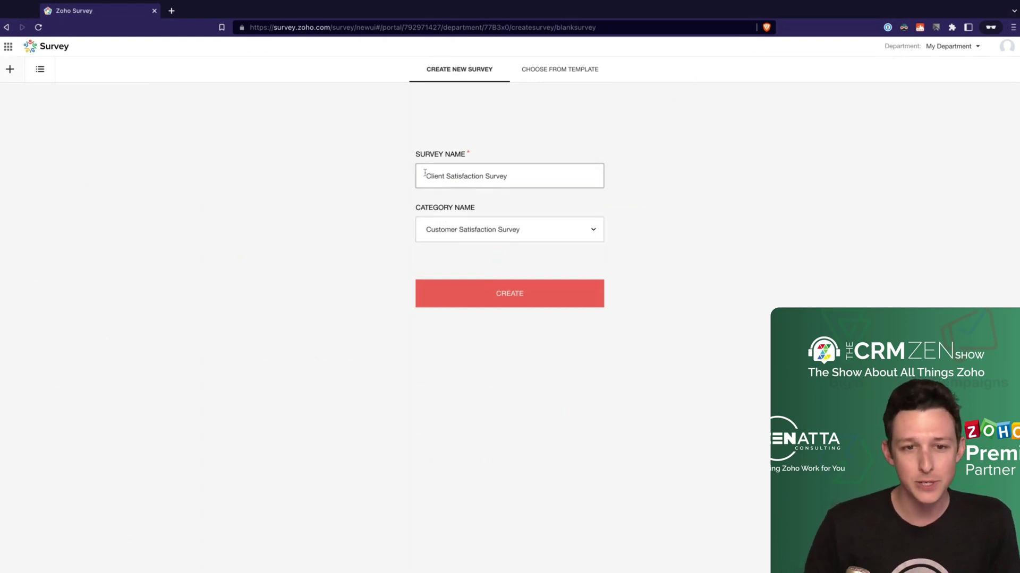
# Create the survey and scroll the builder's Question Types list to locate NPS
pyautogui.click(481, 295)
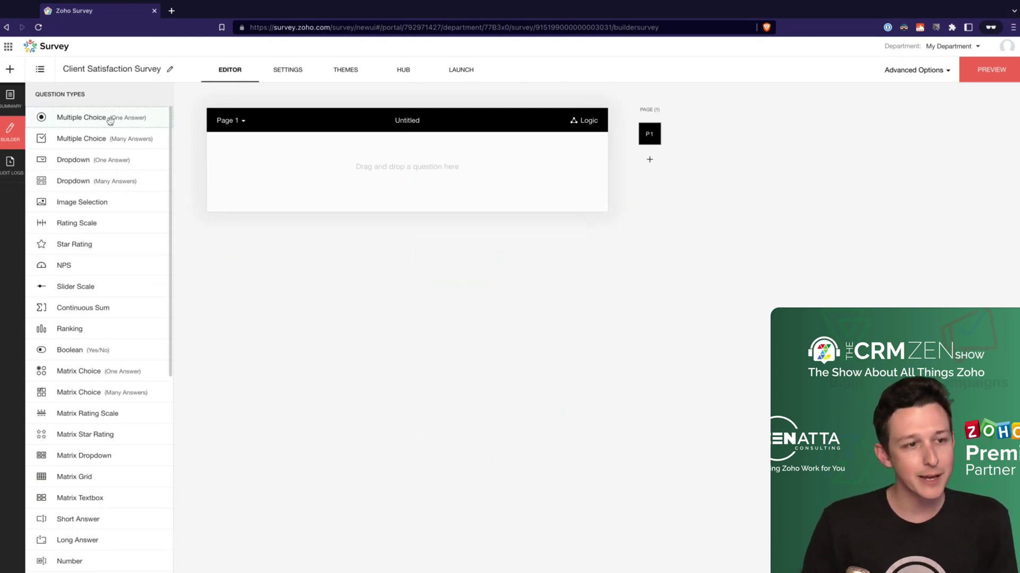
pyautogui.scroll(-1, 107, 136)
pyautogui.scroll(-1, 141, 193)
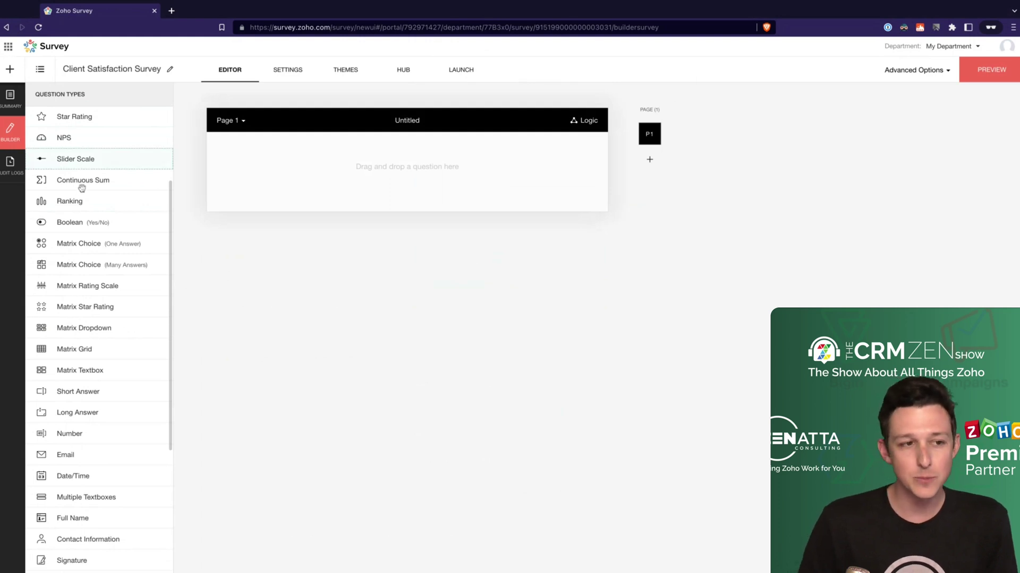
pyautogui.scroll(3, 82, 188)
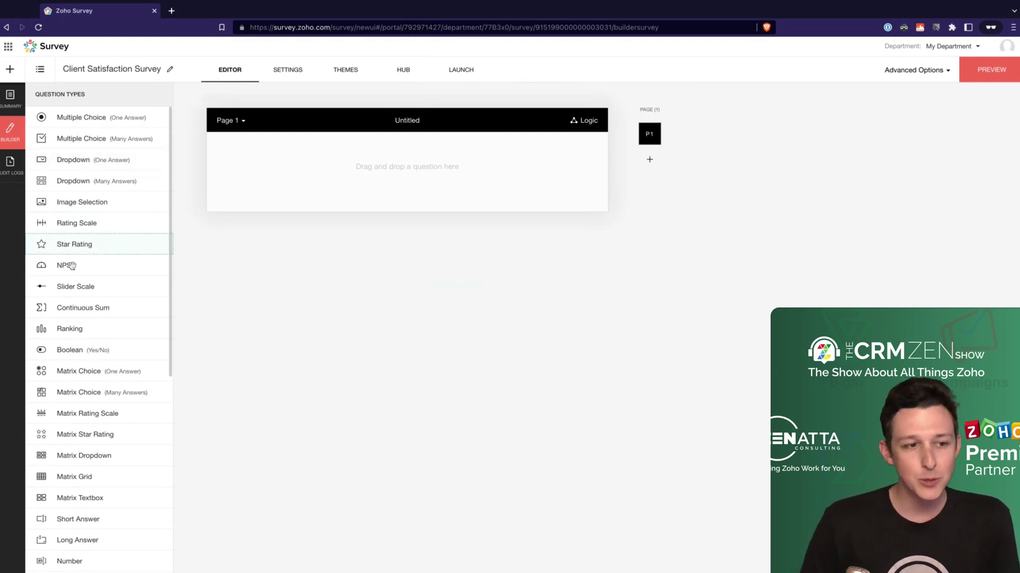
# Add an NPS question 'How likely are you to recommend our service?', fixing the 'reccomend' and 'survice' typos
pyautogui.moveTo(64, 269); pyautogui.dragTo(397, 174)
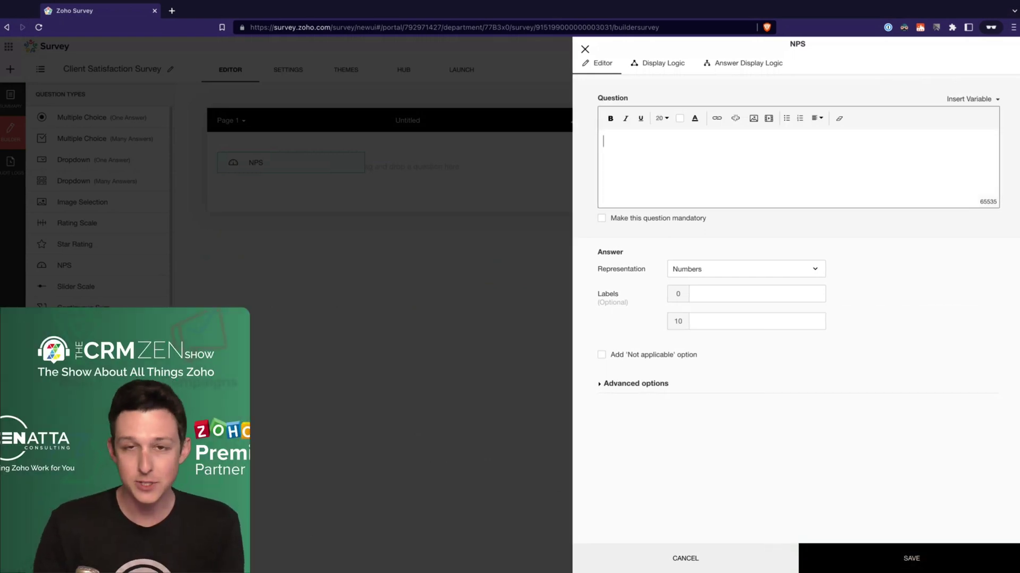
pyautogui.write('How likely are you ')
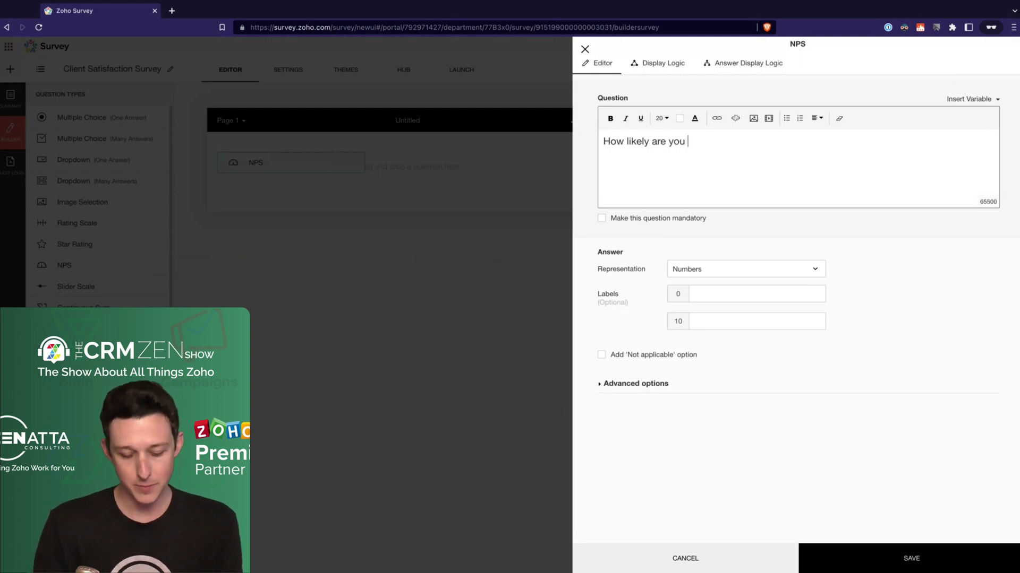
pyautogui.write('to recco')
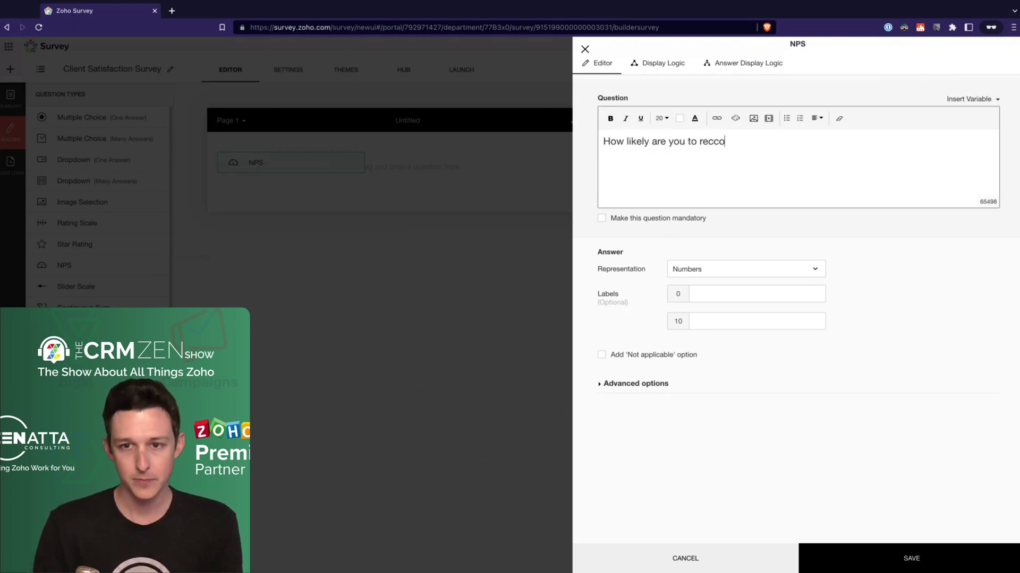
pyautogui.write('mend our')
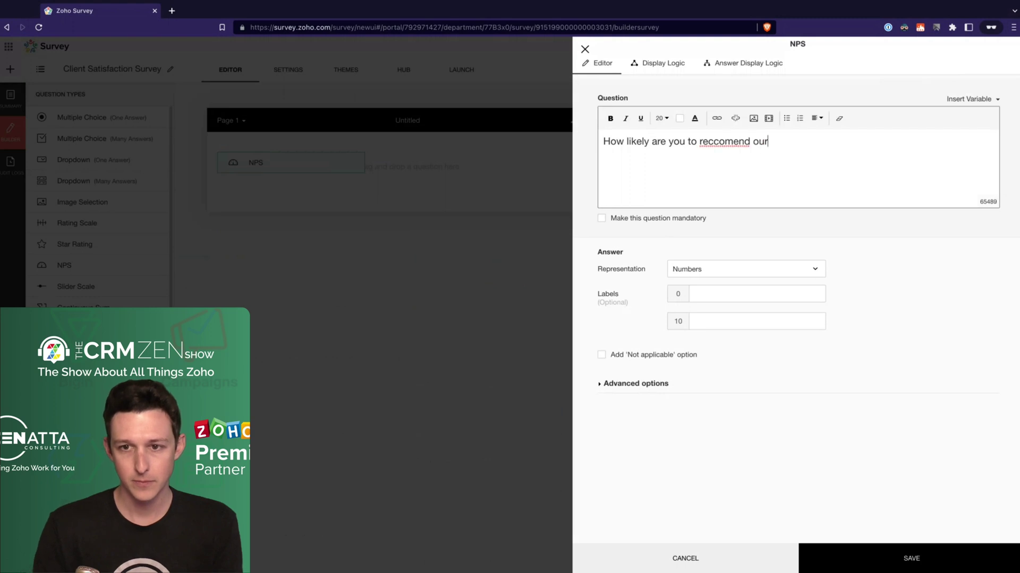
pyautogui.write(' service?')
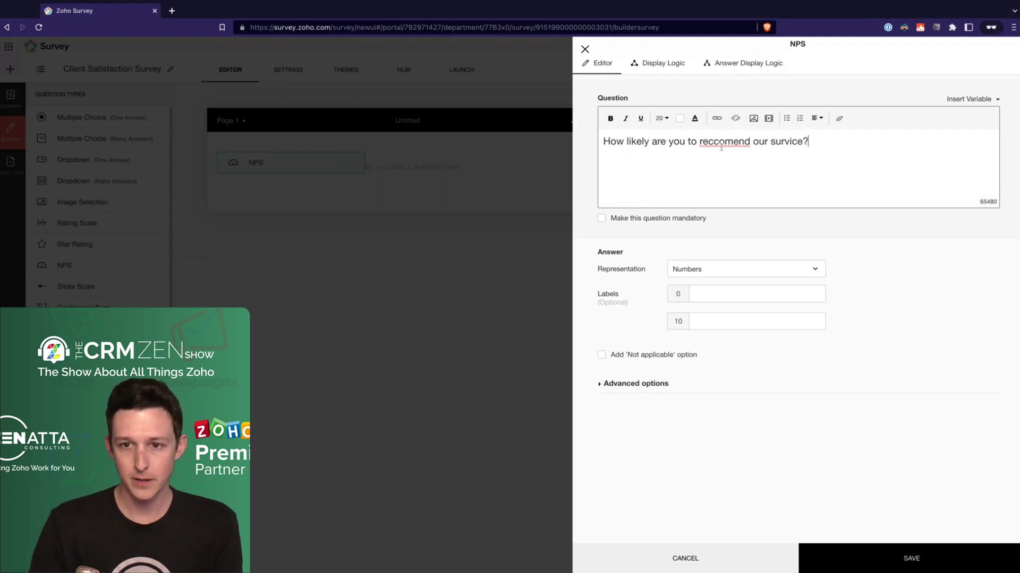
pyautogui.click(720, 141)
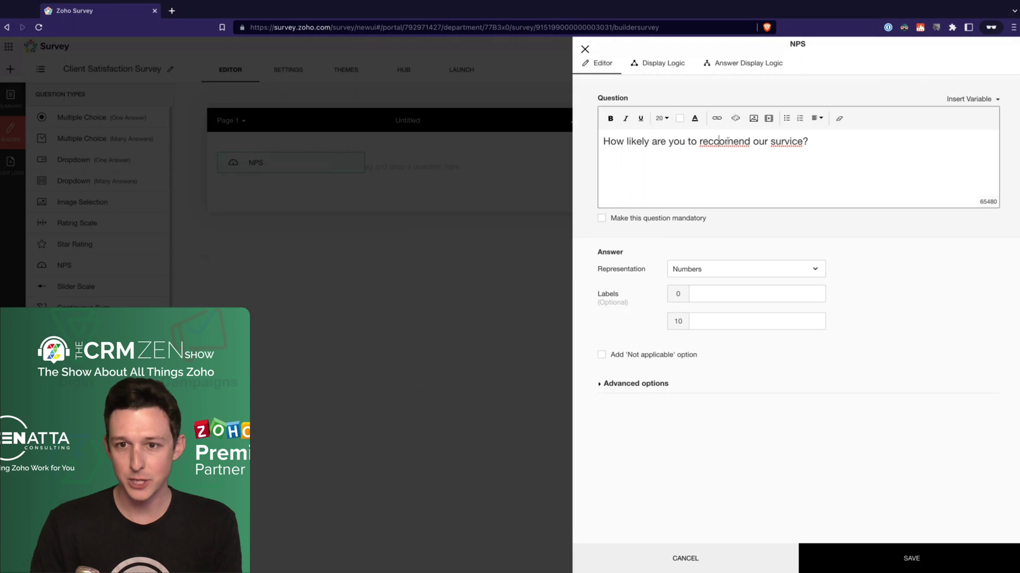
pyautogui.click(781, 141)
pyautogui.press('BackSpace')
pyautogui.write('e')
pyautogui.click(718, 141)
pyautogui.press('BackSpace')
pyautogui.click(728, 140)
pyautogui.write('m')
pyautogui.click(837, 146)
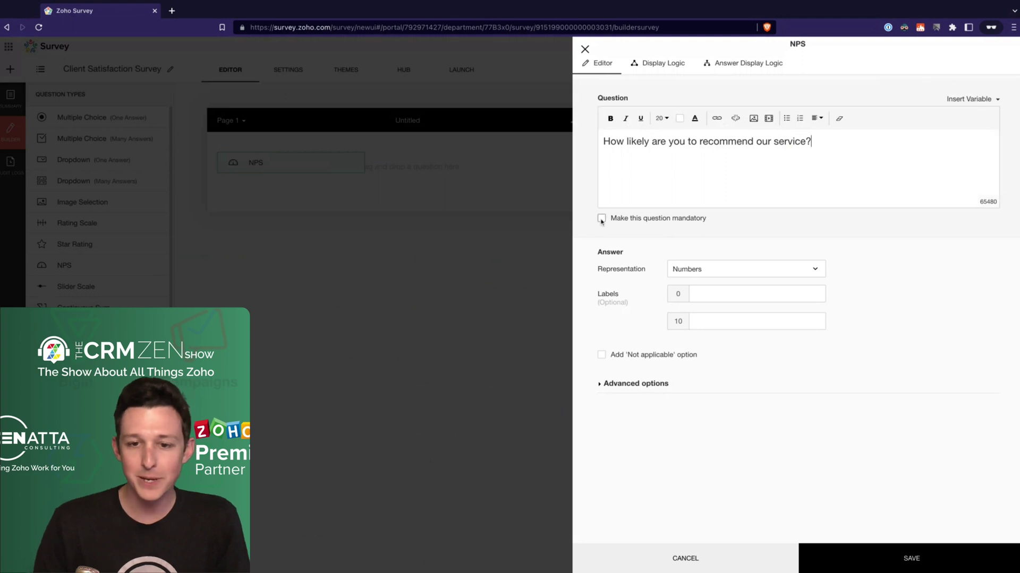
pyautogui.click(709, 272)
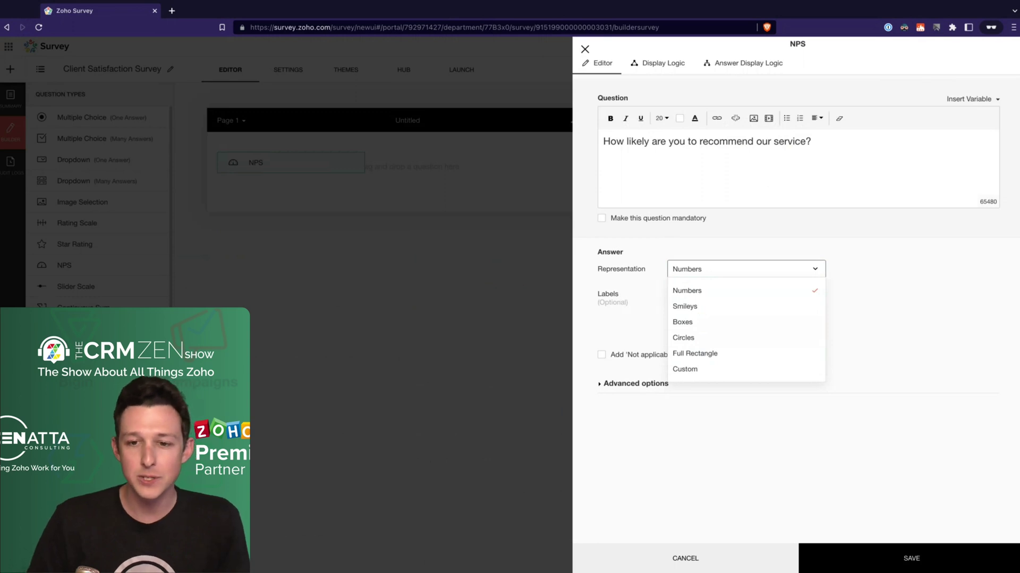
# Keep the Numbers representation and label score 0 'Definitely not' and score 10 'Absolutely'
pyautogui.click(670, 270)
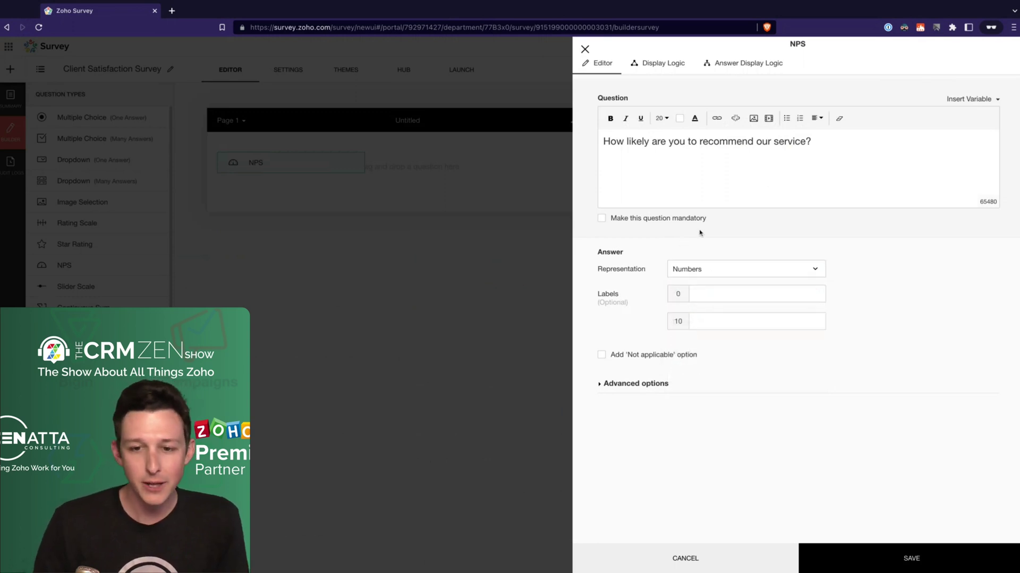
pyautogui.click(708, 295)
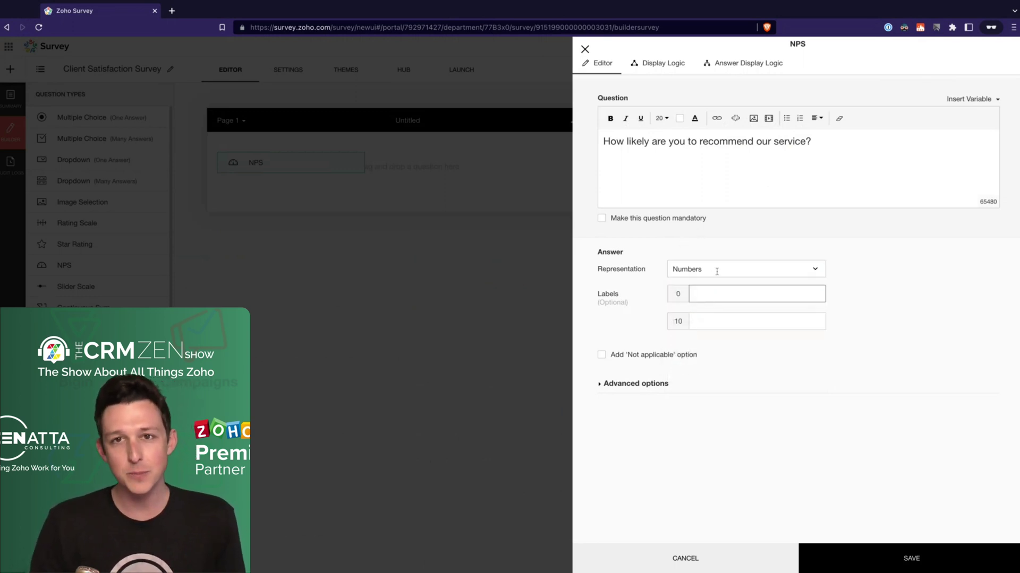
pyautogui.click(718, 294)
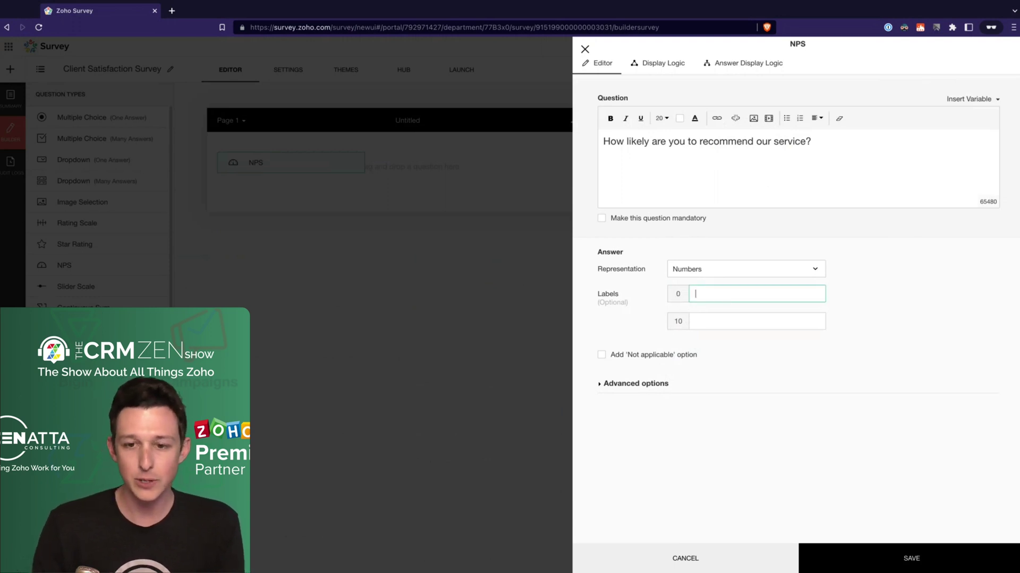
pyautogui.write('Definitely not')
pyautogui.write('Absolutely')
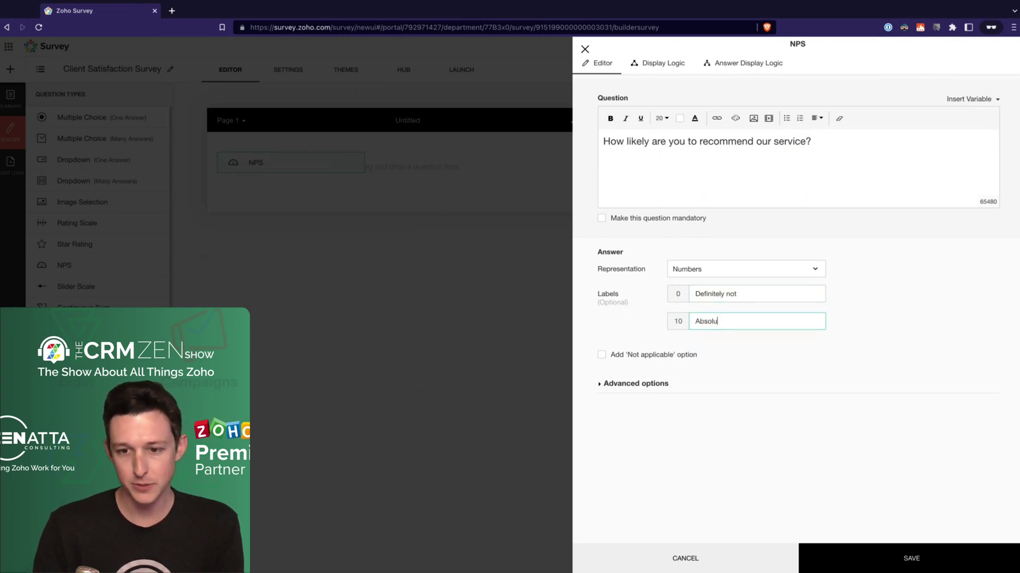
# Expand the NPS question's advanced options and review them, including the comments field option
pyautogui.click(657, 385)
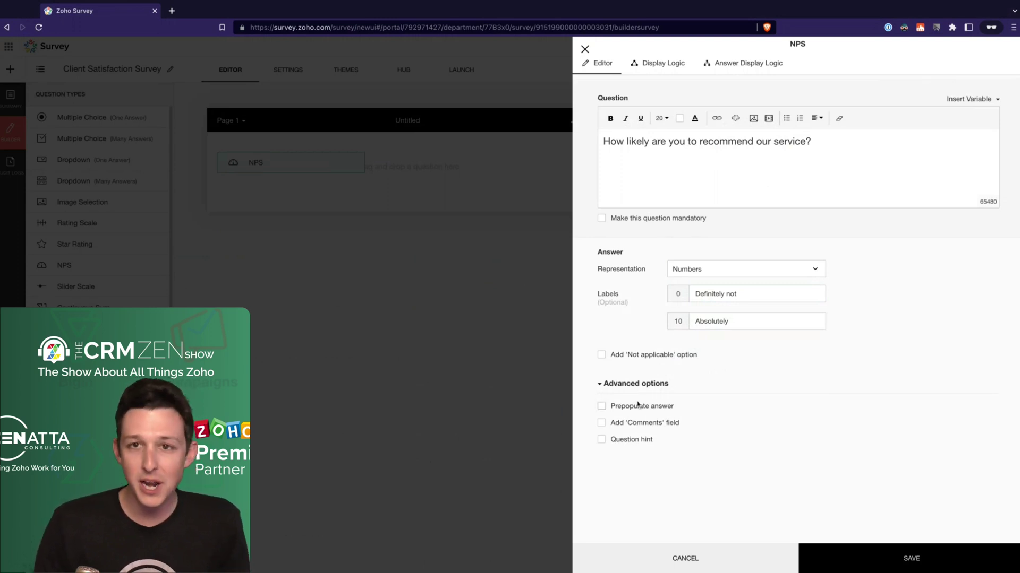
pyautogui.click(759, 299)
pyautogui.click(726, 346)
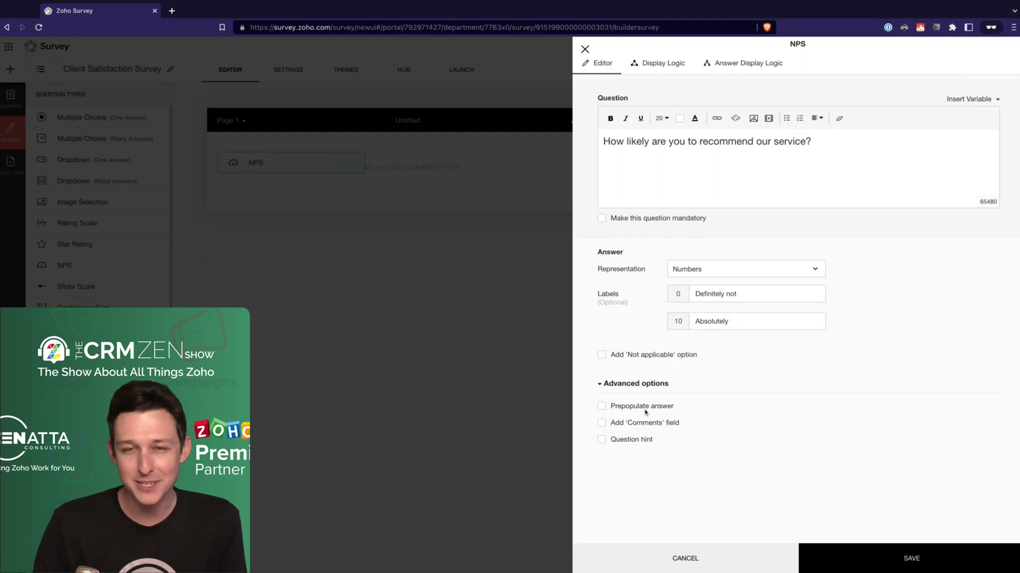
pyautogui.tripleClick(682, 424)
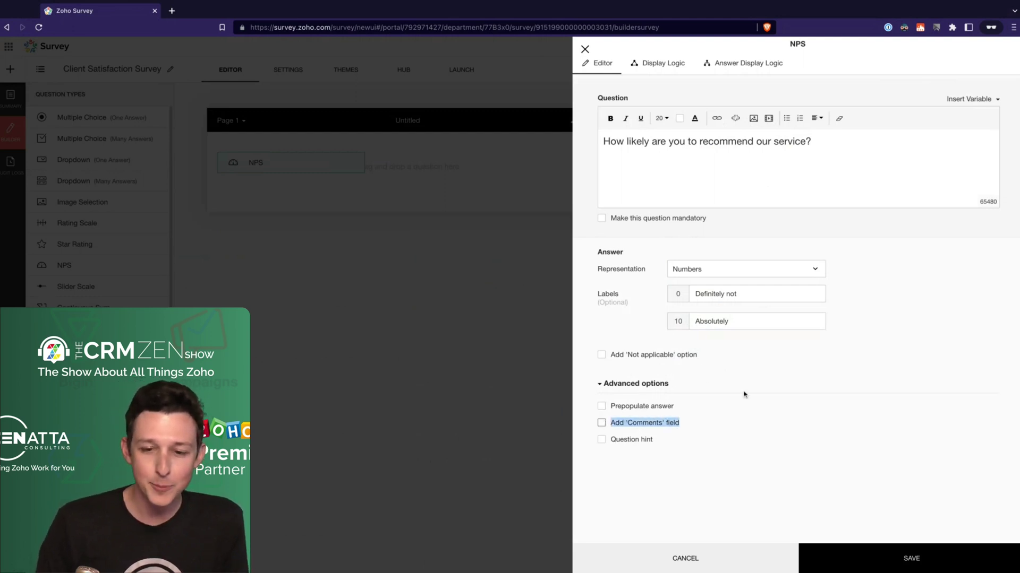
pyautogui.click(761, 372)
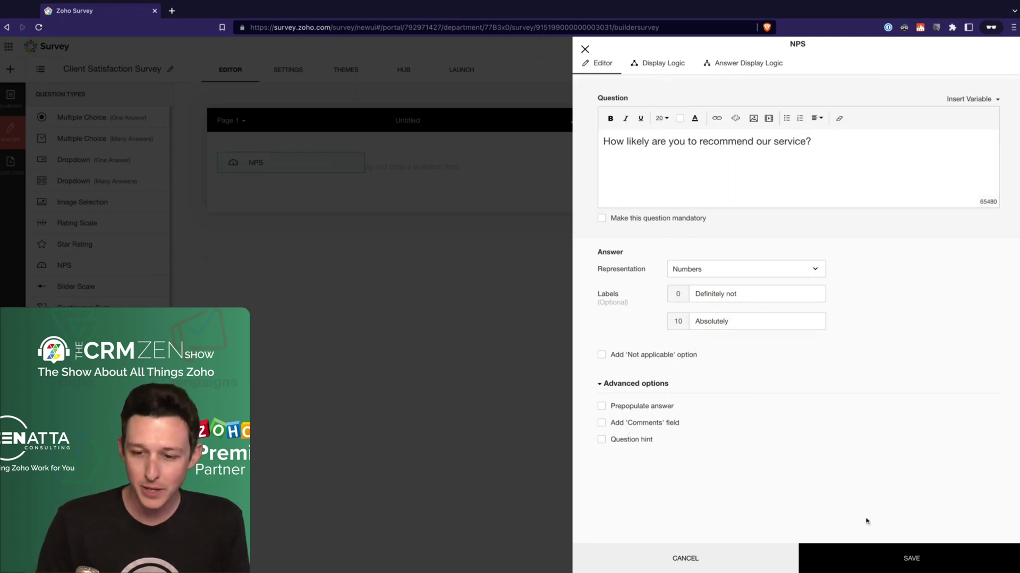
# Save the NPS question, then place a Full Name question with First and Last Name above it
pyautogui.click(866, 549)
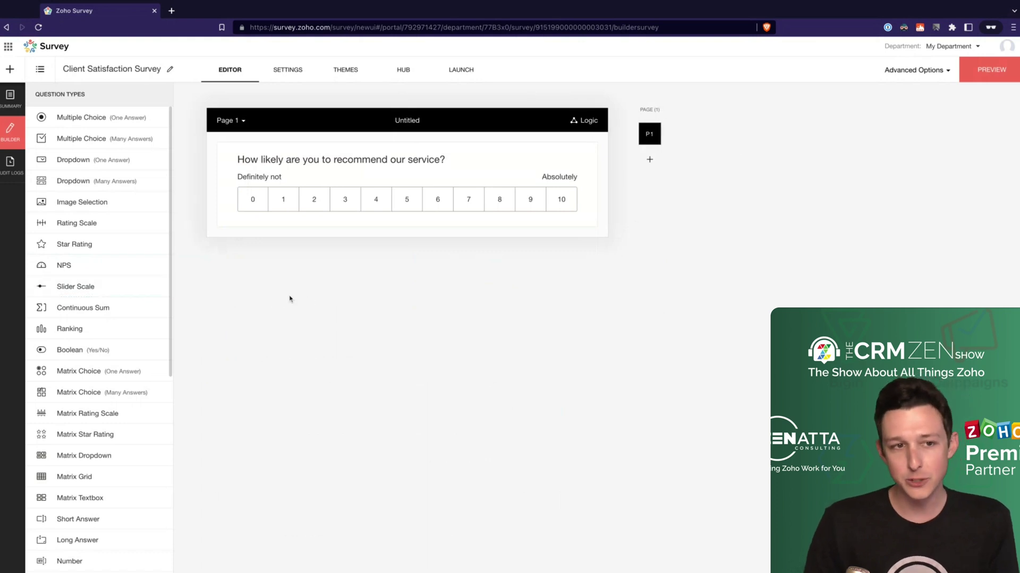
pyautogui.scroll(-1, 108, 255)
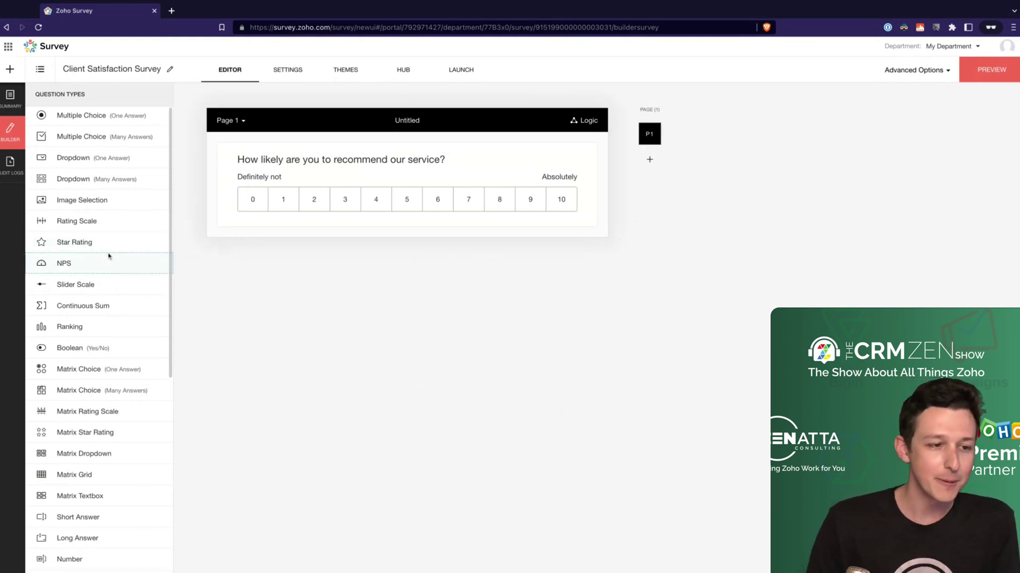
pyautogui.scroll(-2, 109, 255)
pyautogui.scroll(3, 111, 200)
pyautogui.scroll(-3, 110, 204)
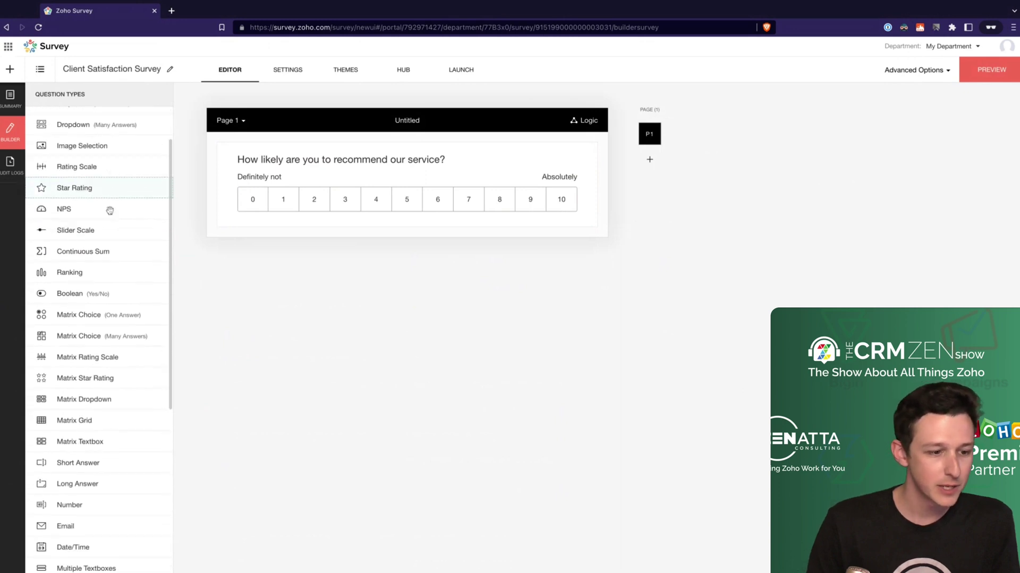
pyautogui.scroll(-7, 106, 265)
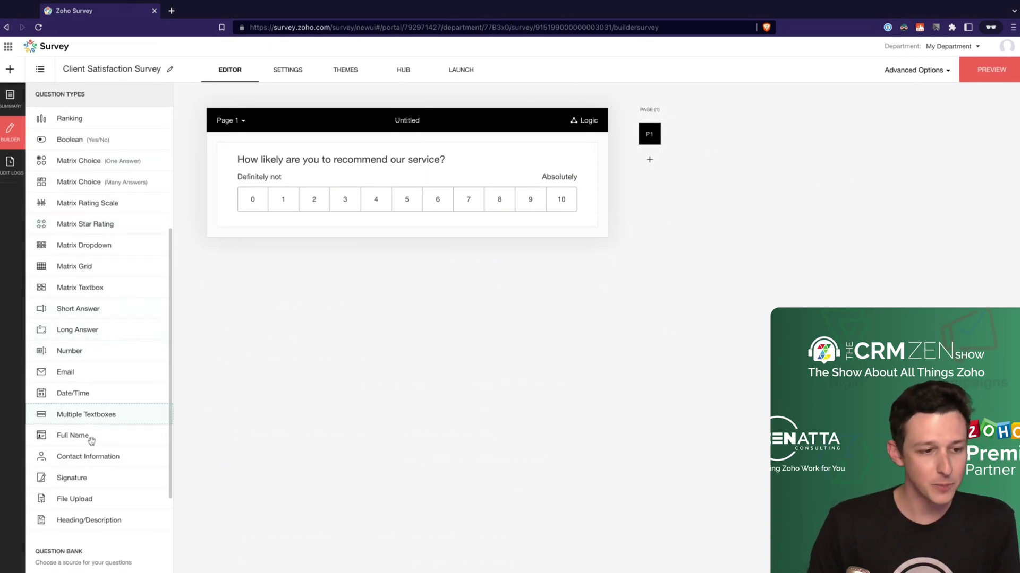
pyautogui.moveTo(86, 439); pyautogui.dragTo(314, 183)
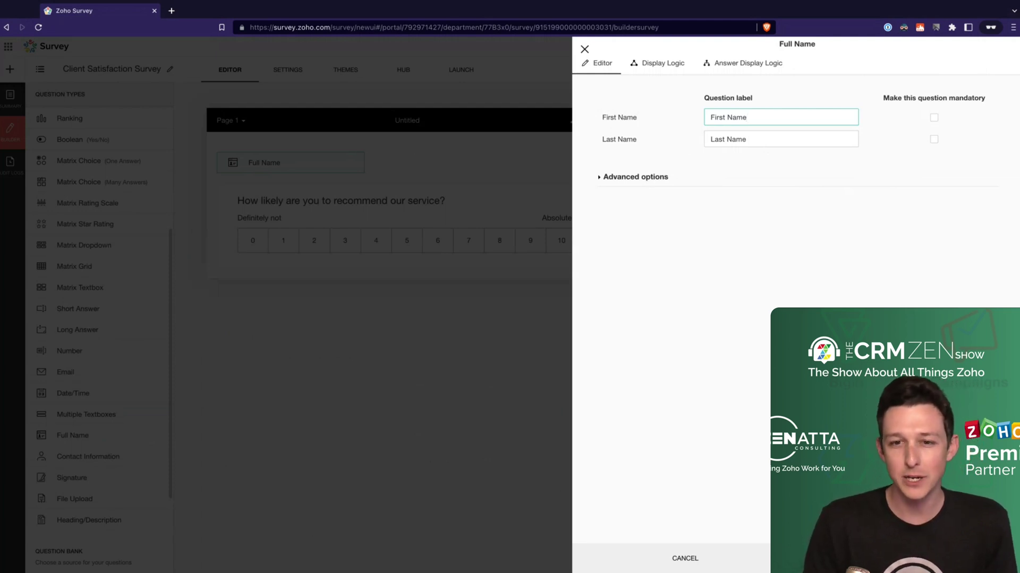
pyautogui.click(682, 177)
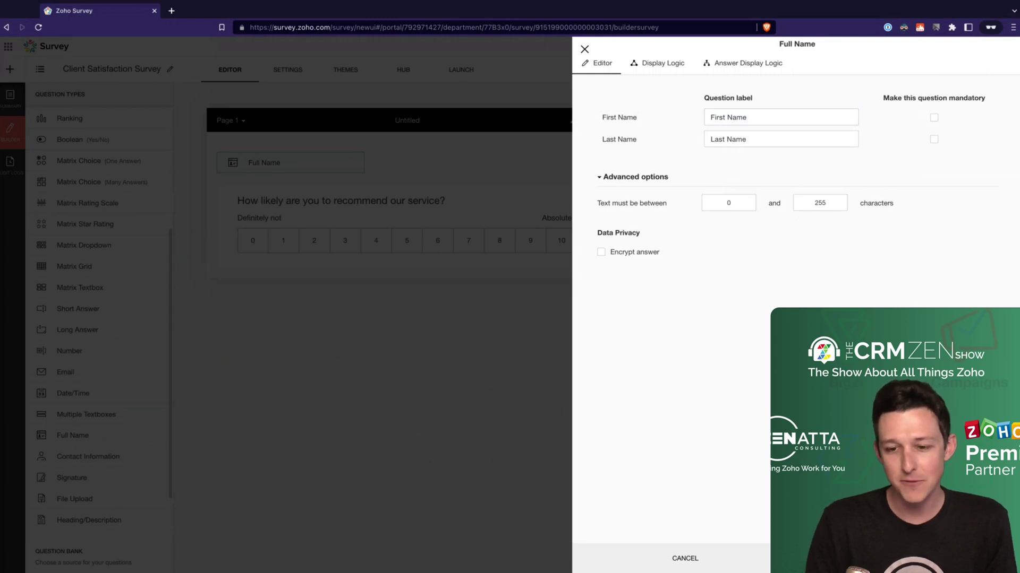
pyautogui.click(564, 351)
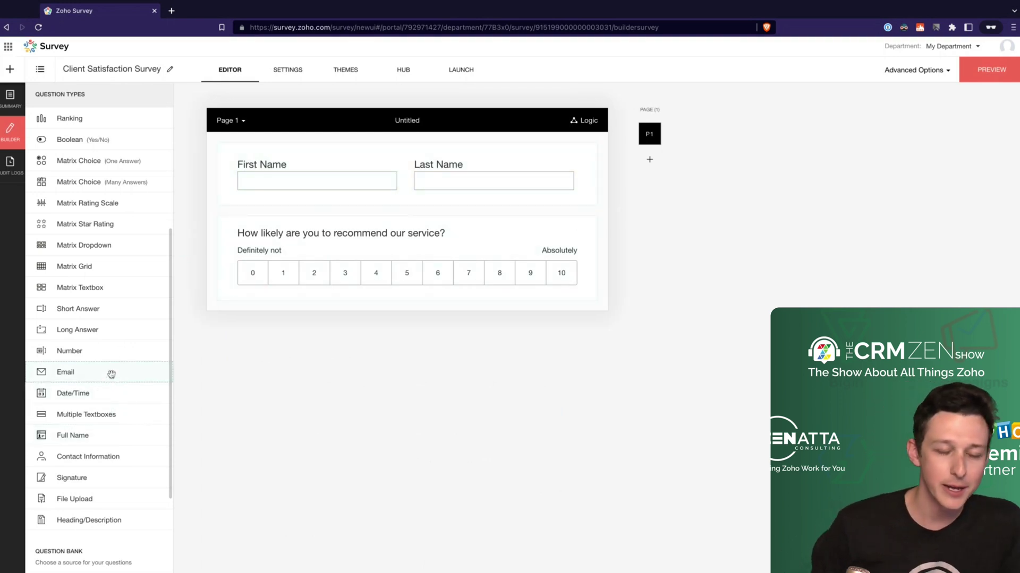
# Add an Email question below Full Name worded 'Please confirm your email address' and save it
pyautogui.moveTo(102, 375); pyautogui.dragTo(366, 225)
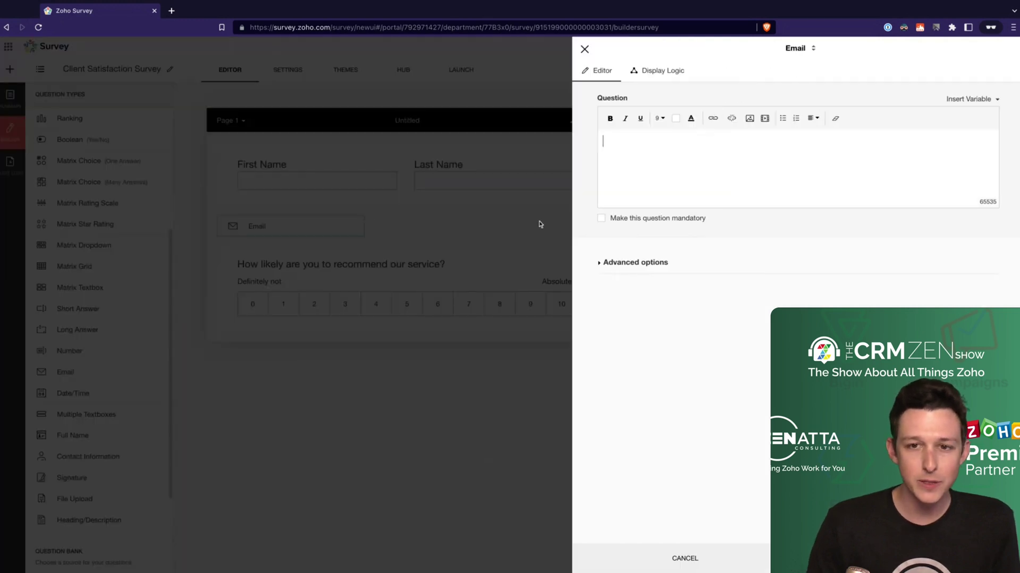
pyautogui.click(727, 176)
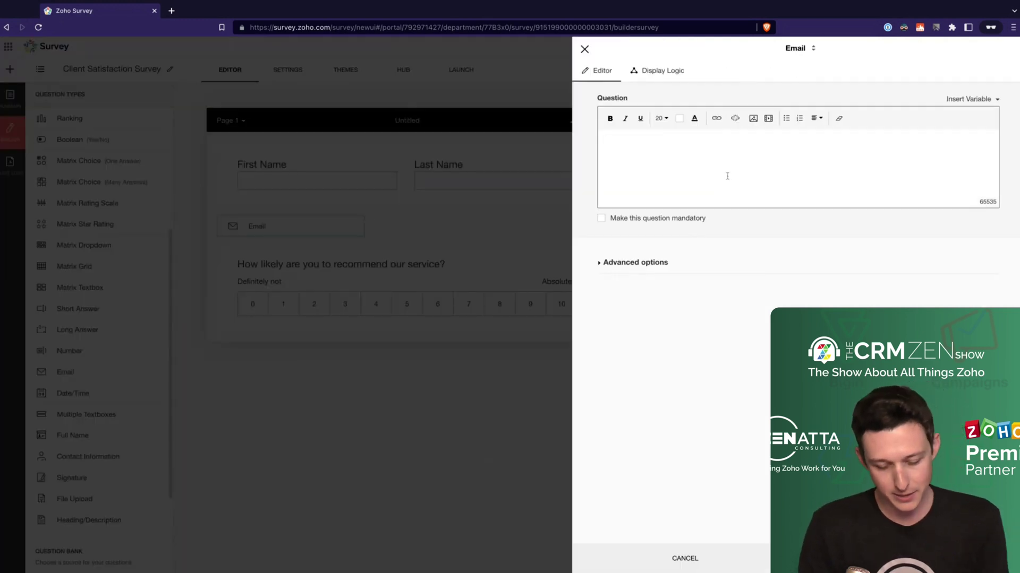
pyautogui.write('Please ')
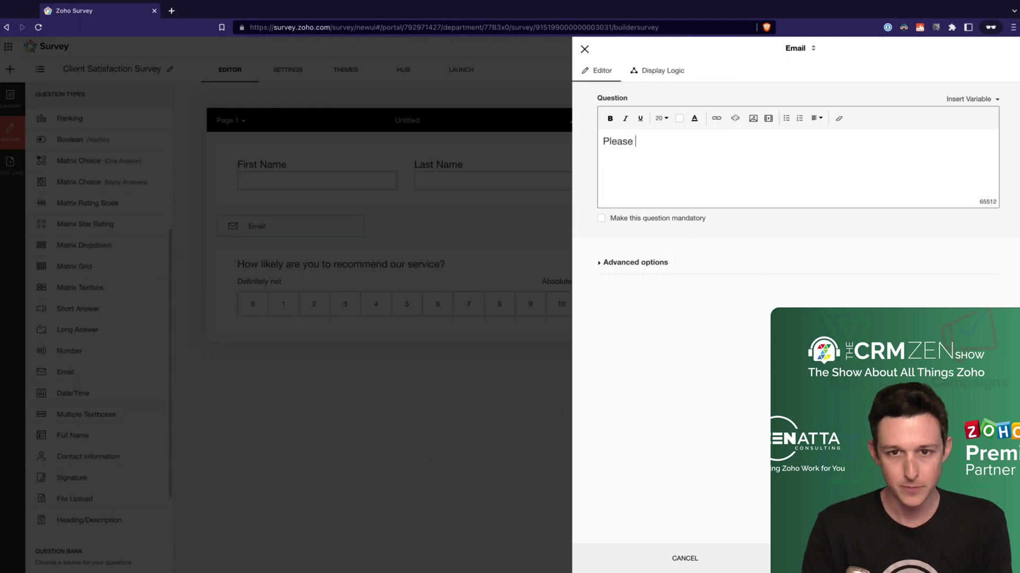
pyautogui.write('confirm your email e')
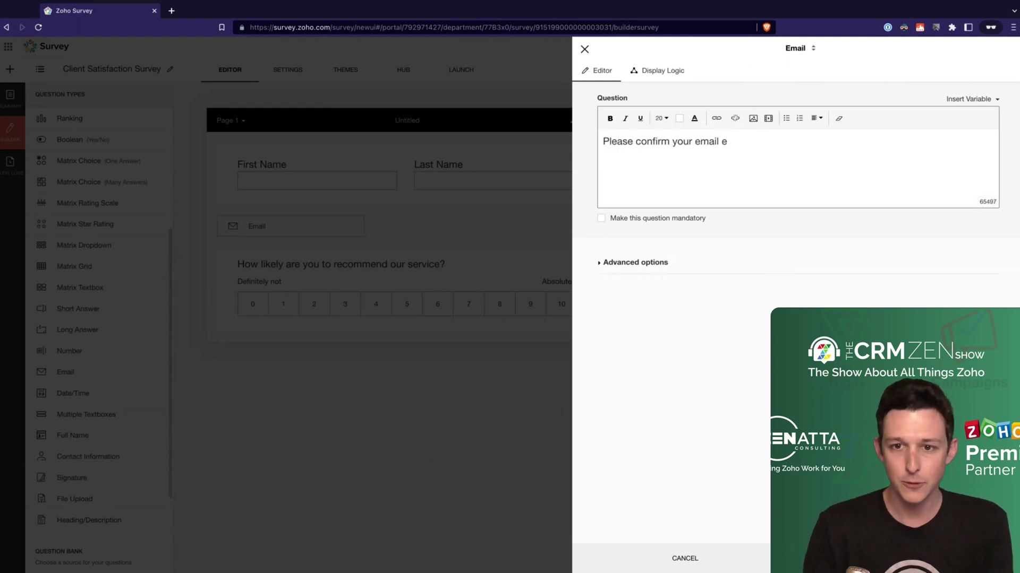
pyautogui.press('BackSpace')
pyautogui.write('address')
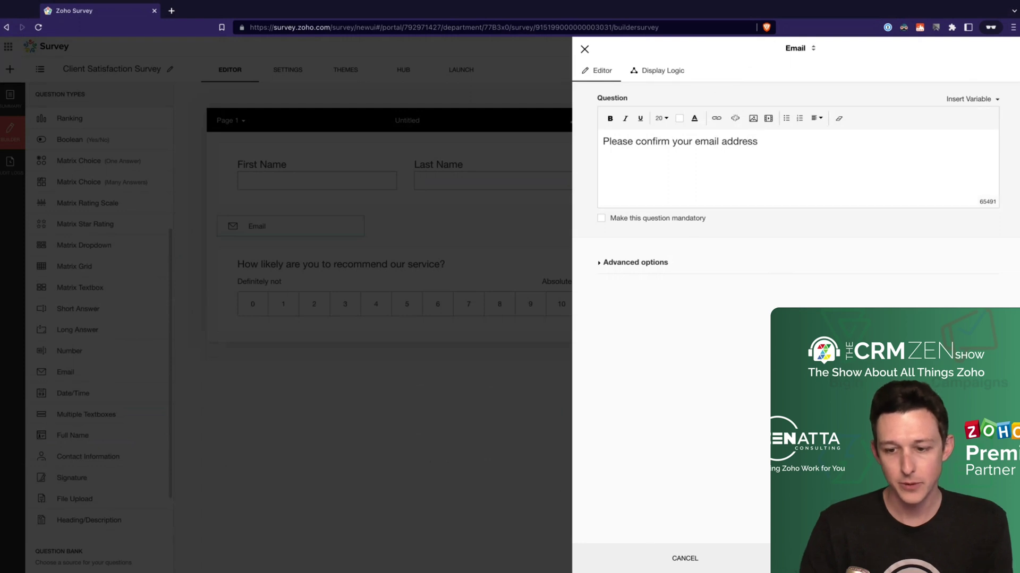
pyautogui.click(706, 374)
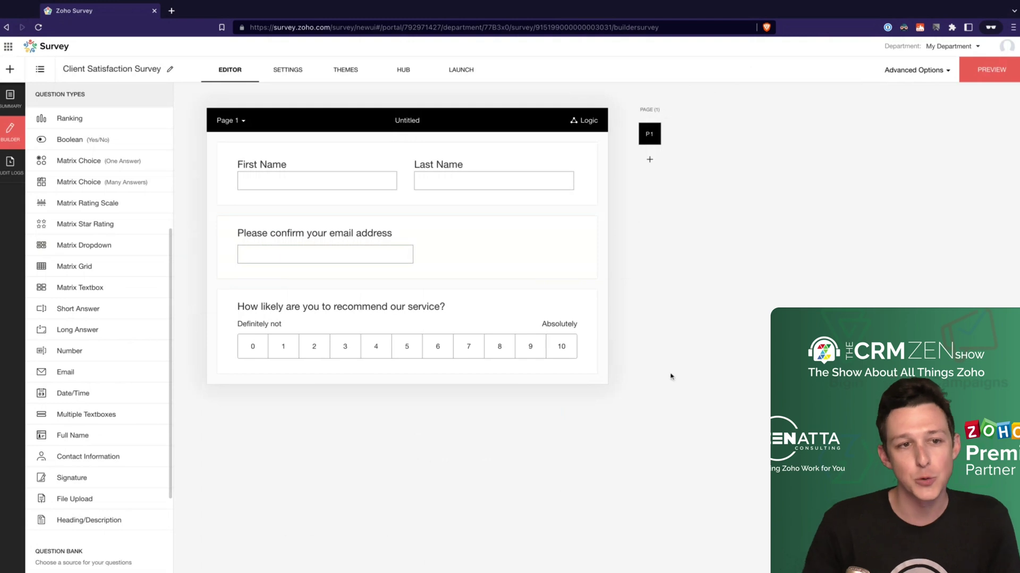
pyautogui.scroll(-2, 115, 304)
pyautogui.scroll(6, 113, 401)
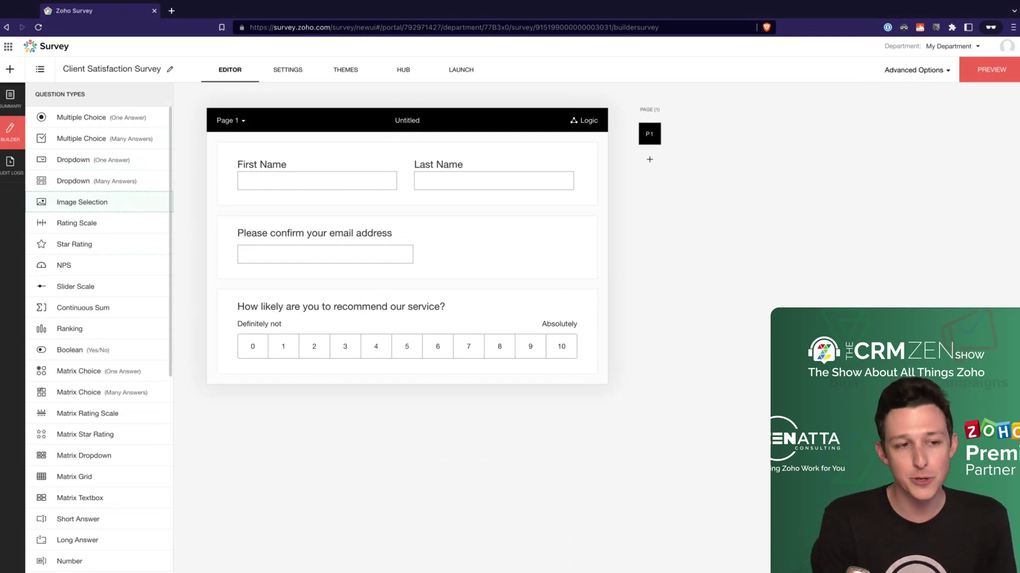
pyautogui.scroll(-2, 101, 191)
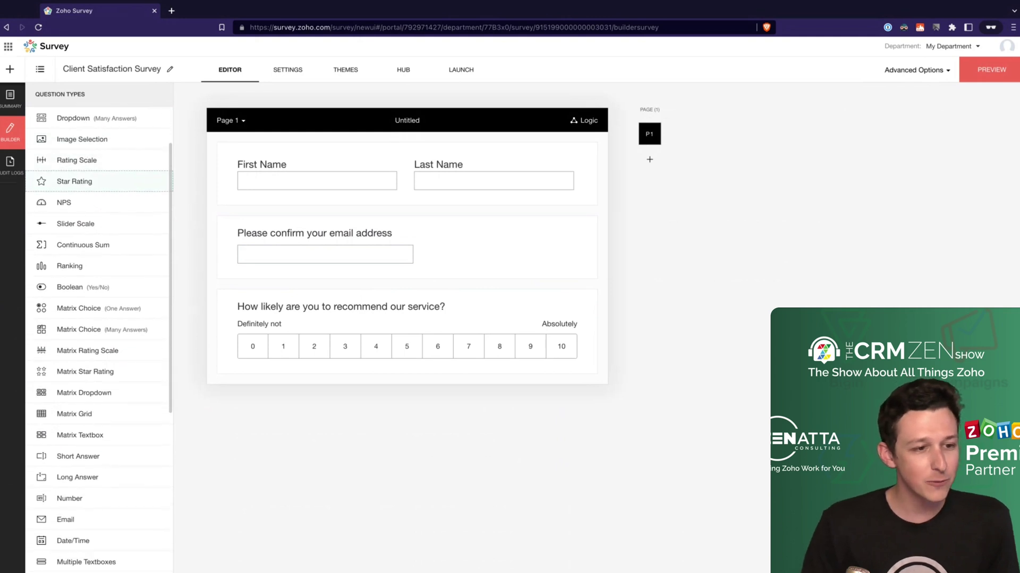
pyautogui.scroll(-3, 109, 191)
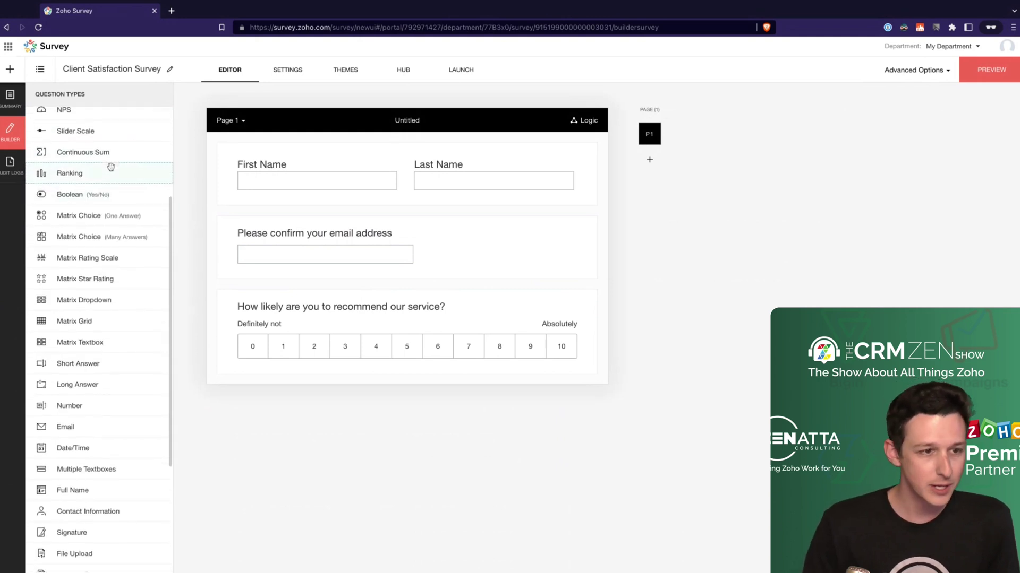
pyautogui.scroll(-1, 110, 167)
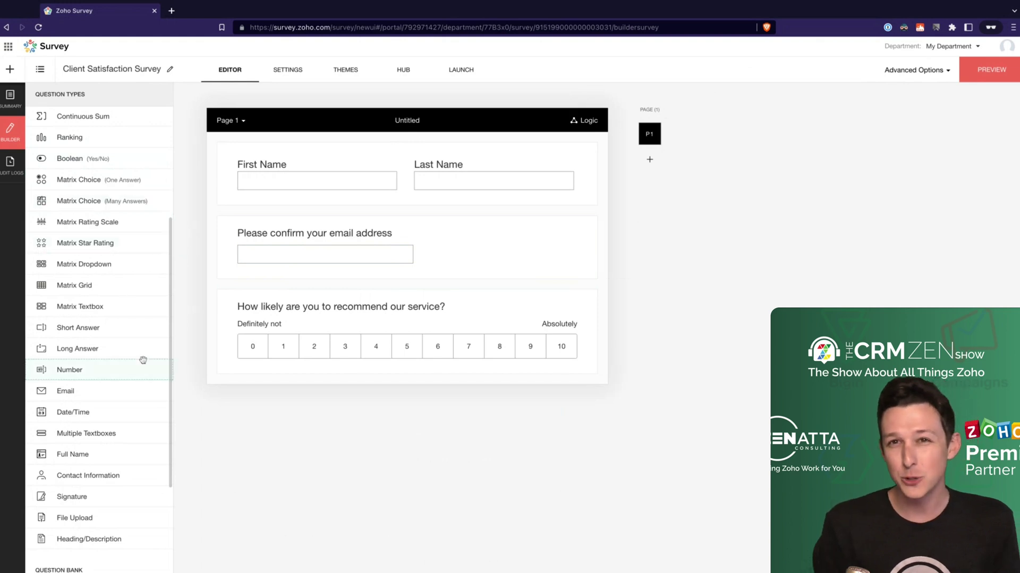
pyautogui.scroll(-3, 143, 360)
pyautogui.scroll(-3, 143, 366)
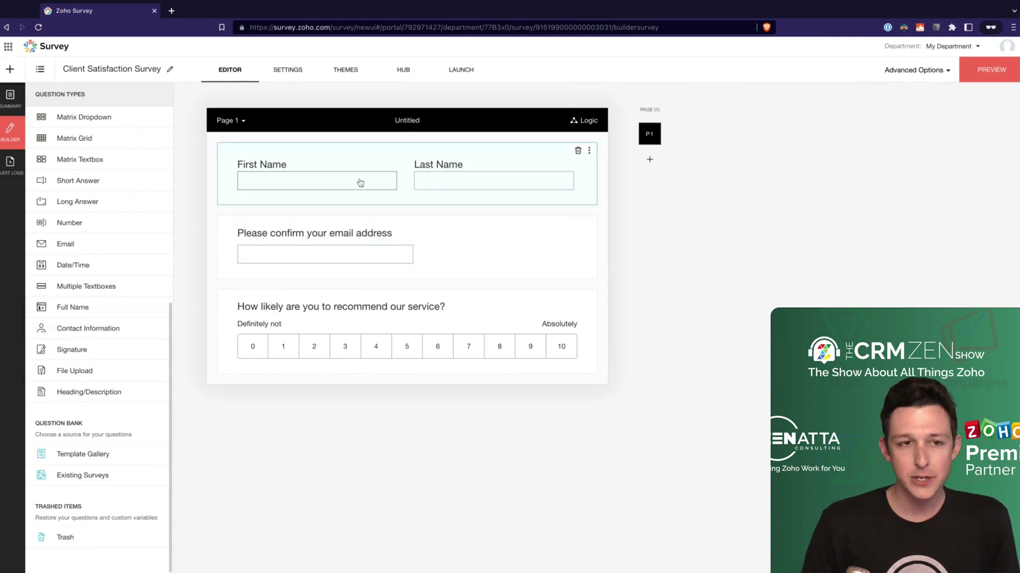
# In Settings > Footer, enter and save the message 'Thanks for taking our survey!'
pyautogui.click(294, 74)
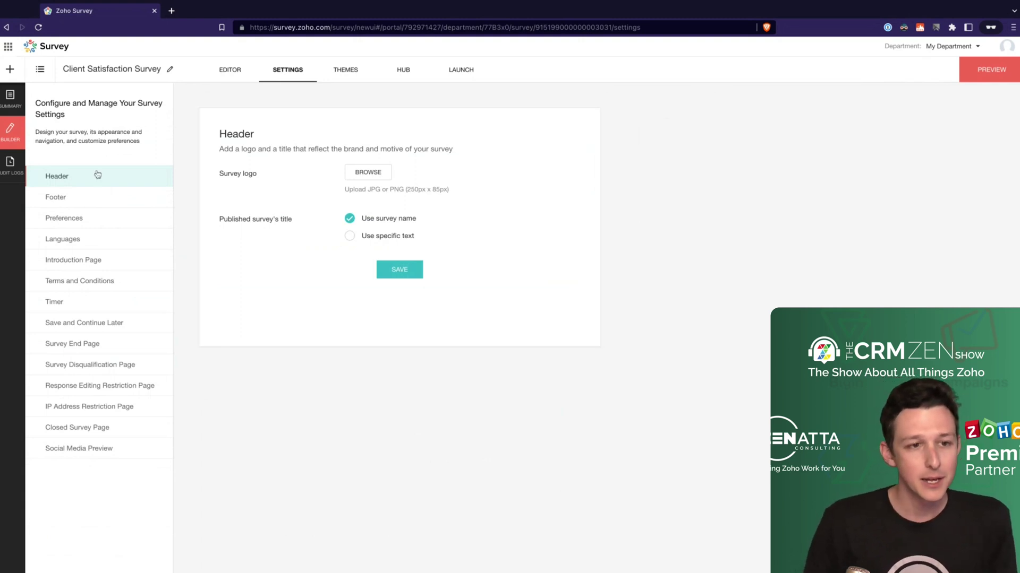
pyautogui.click(94, 203)
pyautogui.click(273, 187)
pyautogui.click(368, 234)
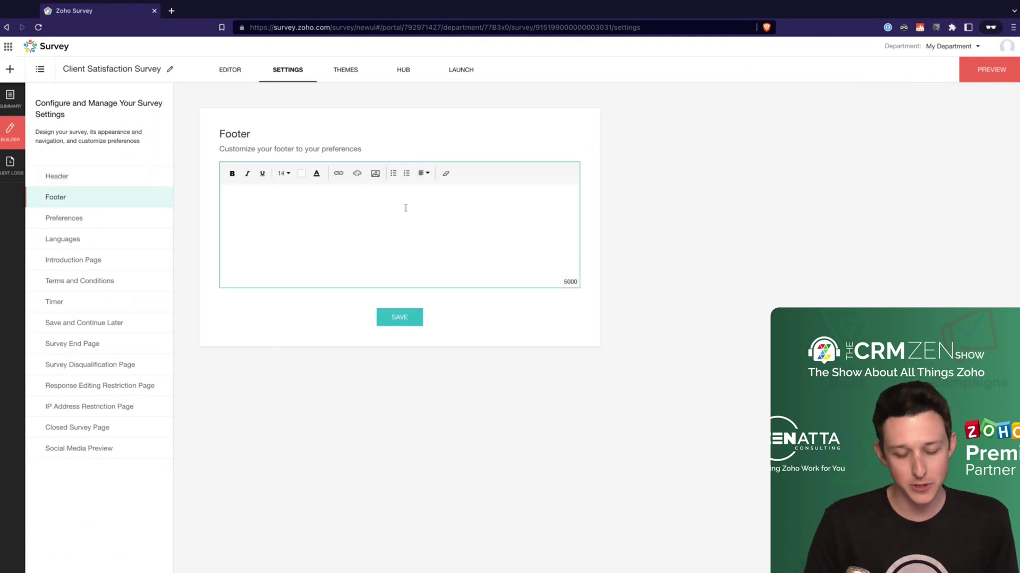
pyautogui.write('Thanks for ')
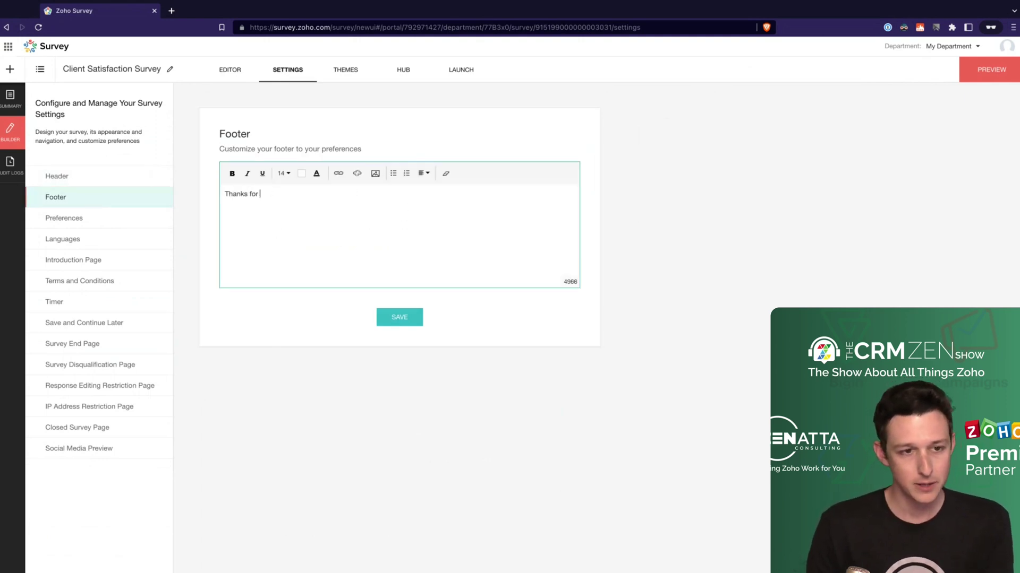
pyautogui.write('taking our s')
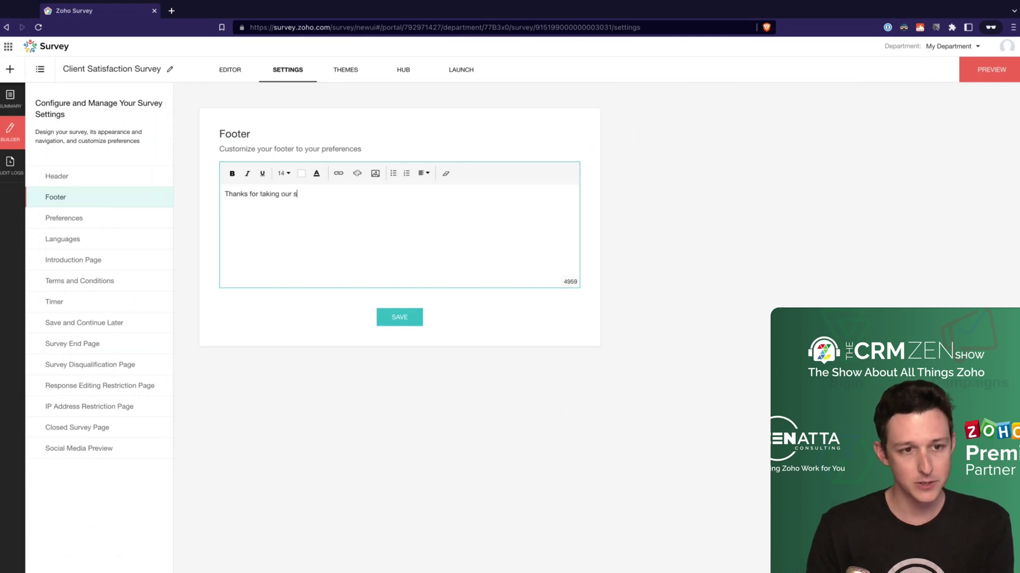
pyautogui.write('urvey!')
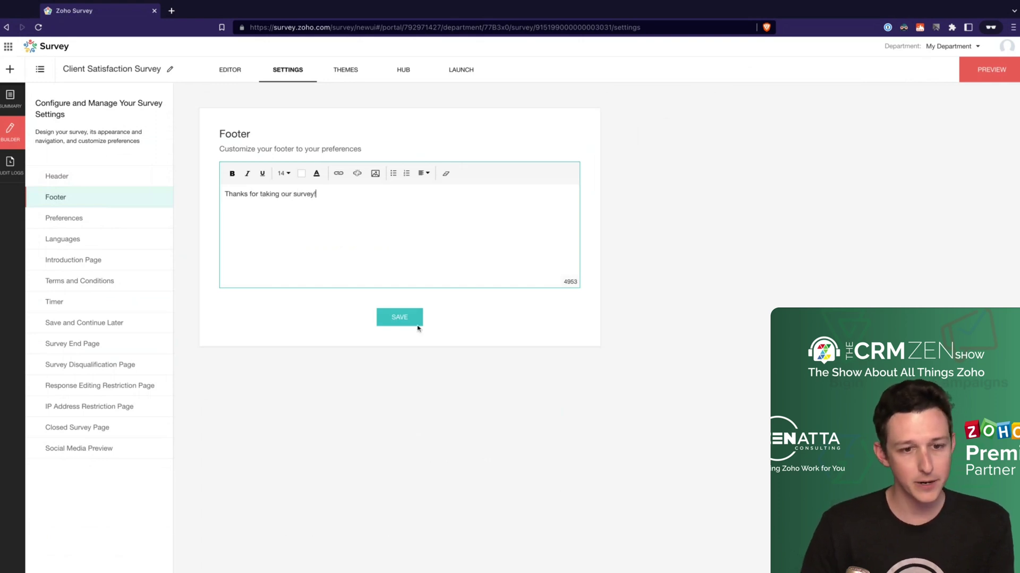
pyautogui.click(412, 323)
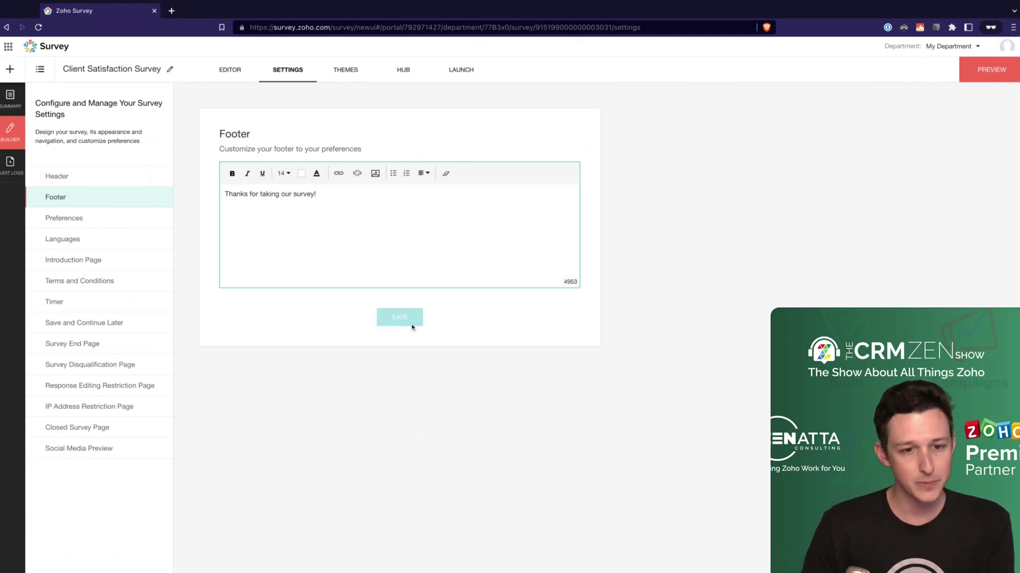
# Review the survey Preferences, toggling CAPTCHA on and back off and reading the skip-first-page option
pyautogui.click(116, 222)
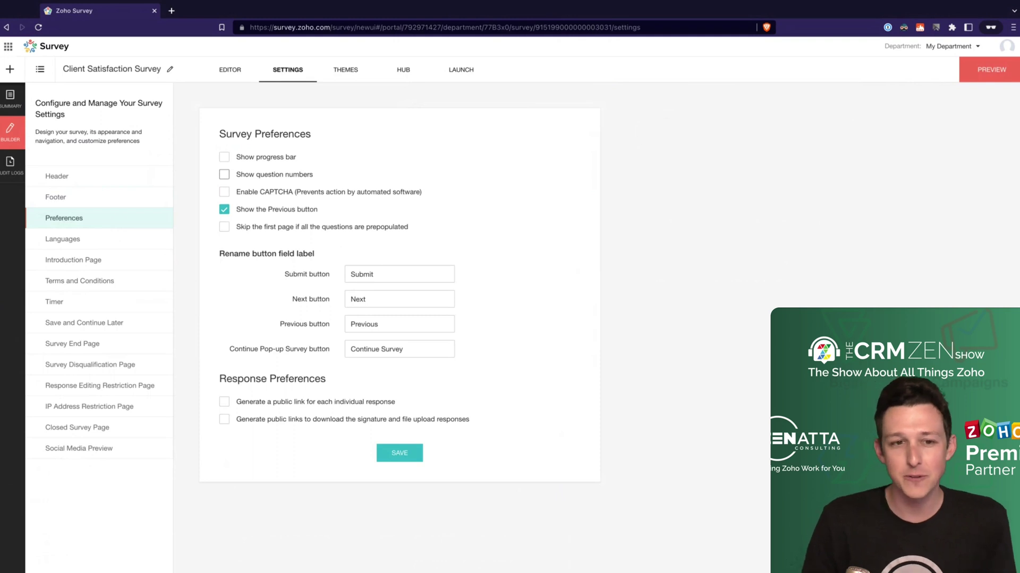
pyautogui.click(224, 193)
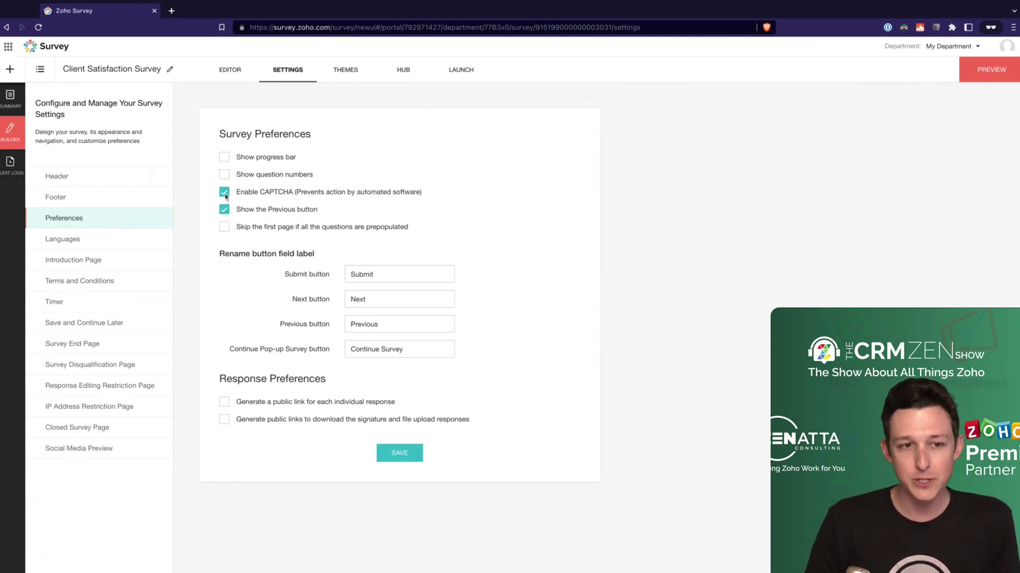
pyautogui.click(225, 196)
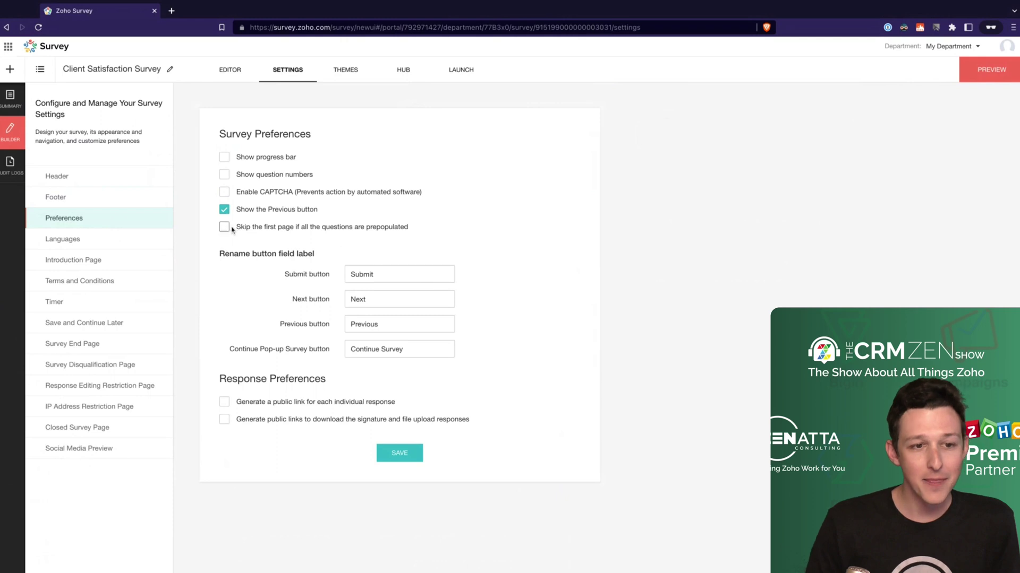
pyautogui.moveTo(237, 230); pyautogui.dragTo(341, 228)
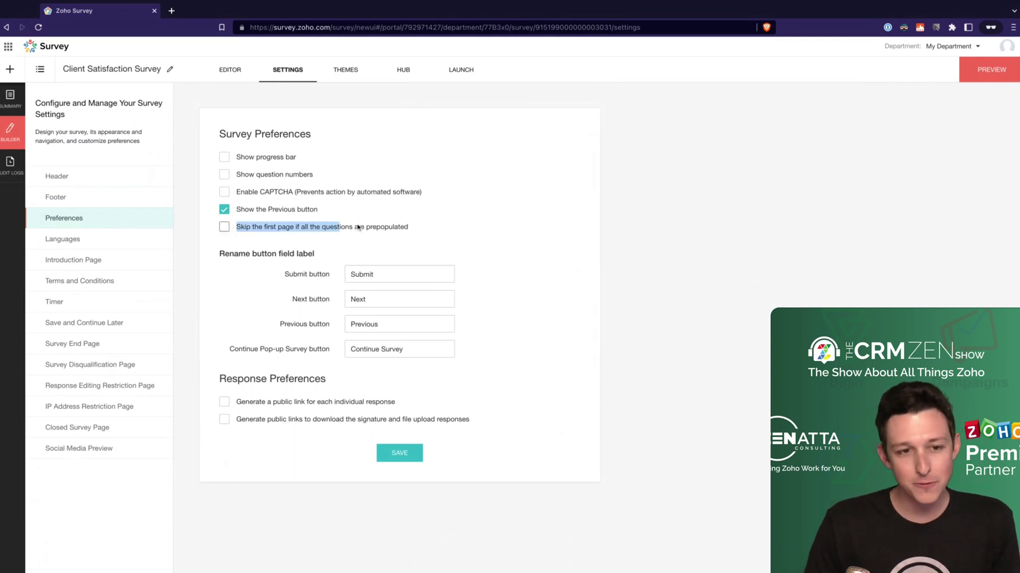
pyautogui.click(431, 227)
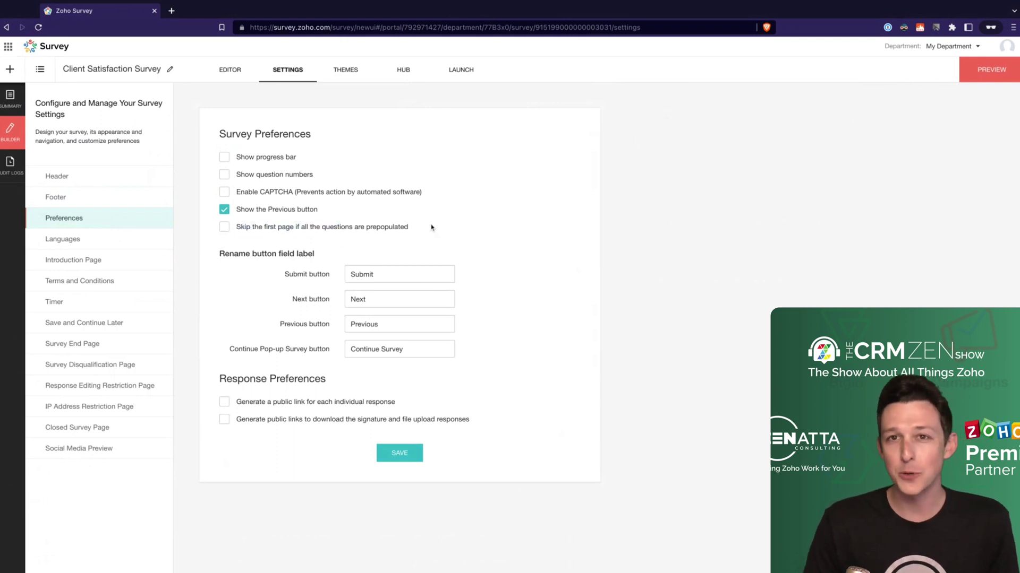
pyautogui.moveTo(408, 227); pyautogui.dragTo(258, 227)
pyautogui.click(501, 192)
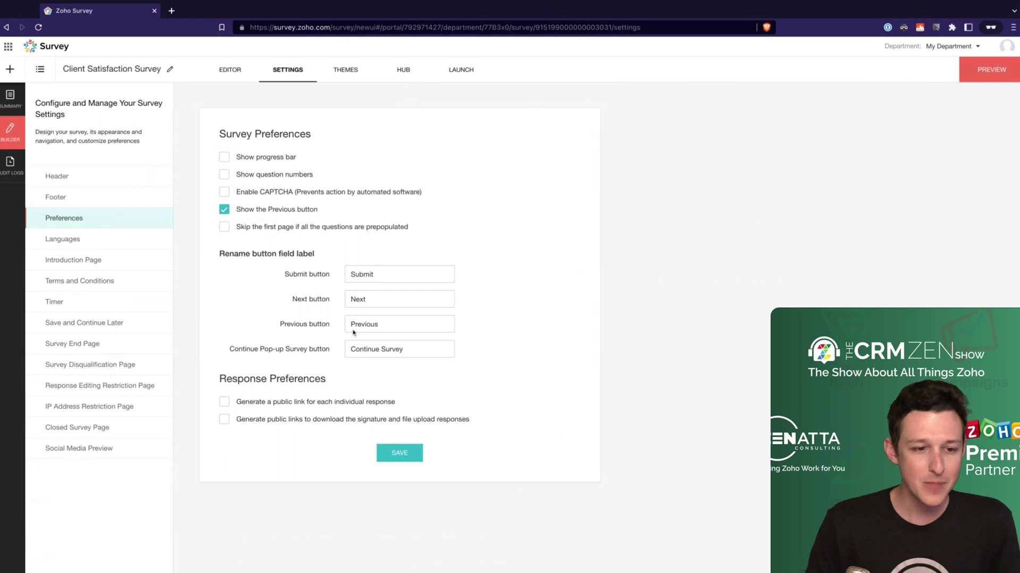
# Leave the Submit button label unchanged and show the Introduction Page settings
pyautogui.click(348, 277)
pyautogui.click(247, 392)
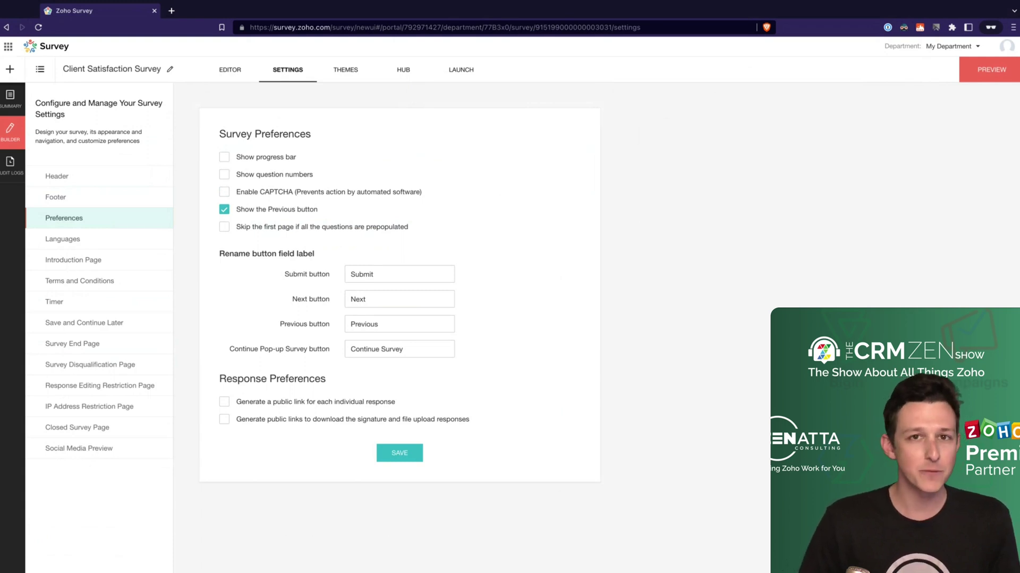
pyautogui.click(74, 259)
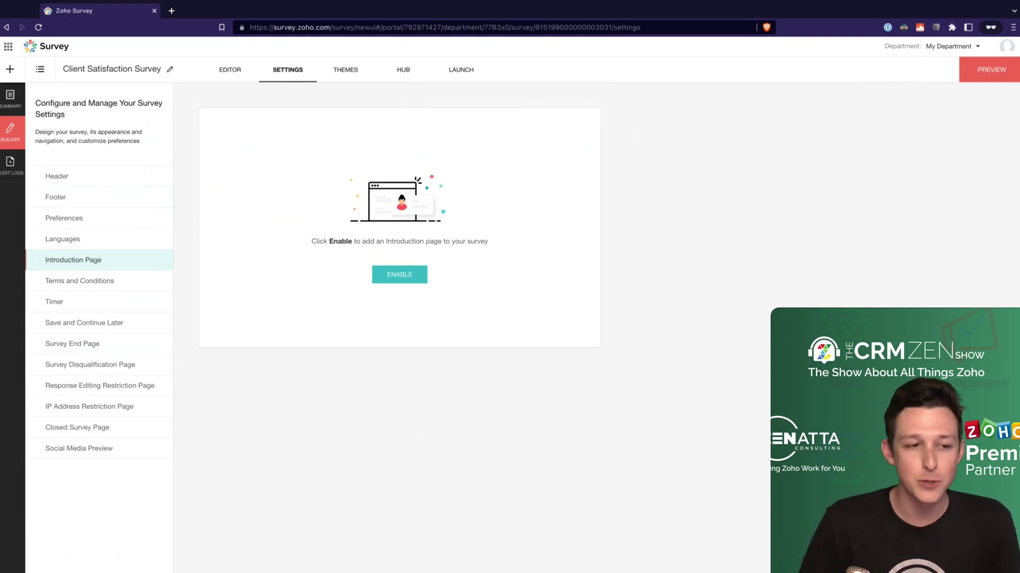
# Look over the Terms and Conditions and Timer settings, then show Save and Continue Later
pyautogui.click(80, 286)
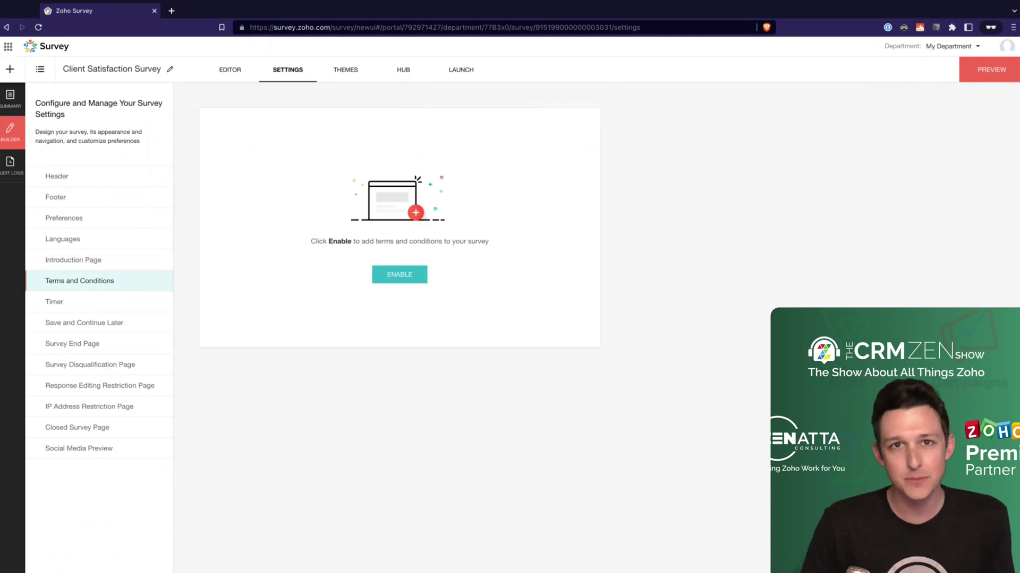
pyautogui.click(56, 301)
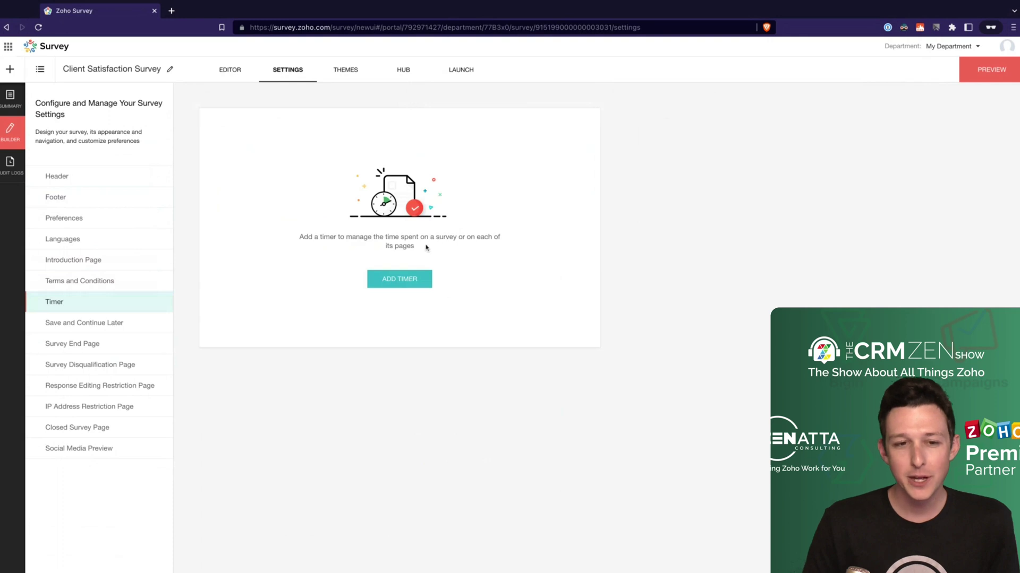
pyautogui.moveTo(425, 248); pyautogui.dragTo(305, 239)
pyautogui.click(305, 238)
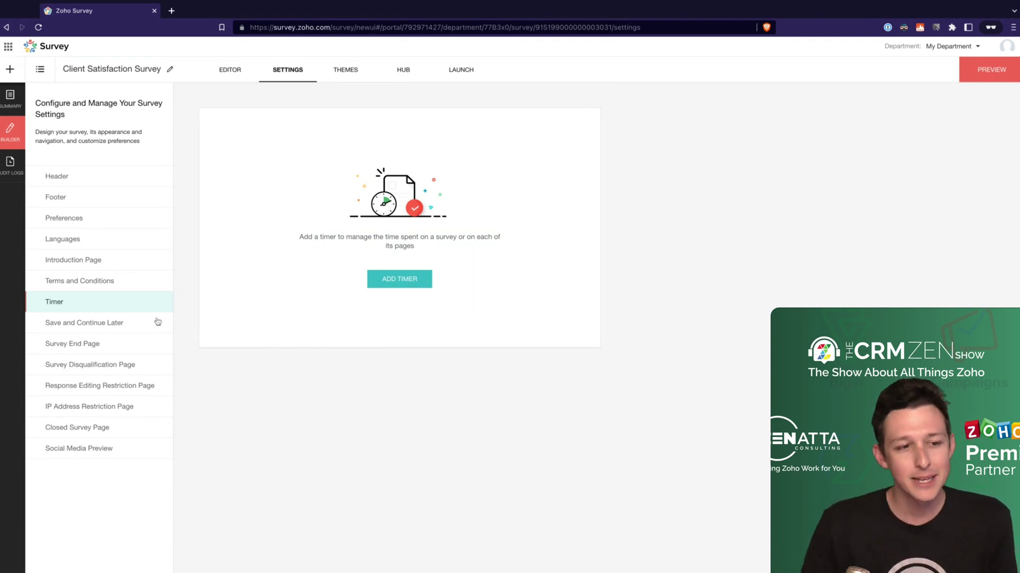
pyautogui.click(122, 324)
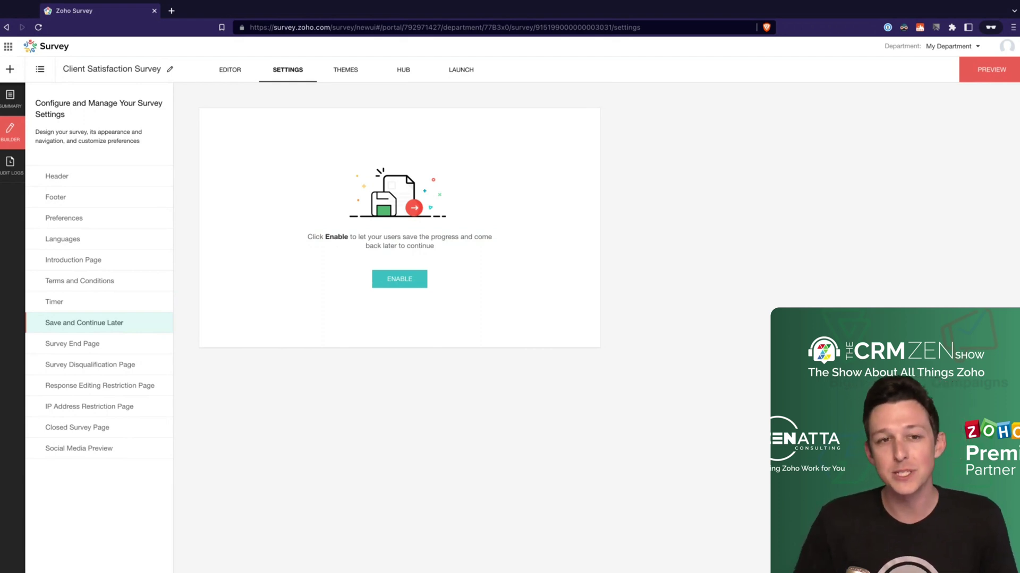
# Browse the customizable themes without changing Basic, then view the Hub's Integrations list
pyautogui.click(346, 75)
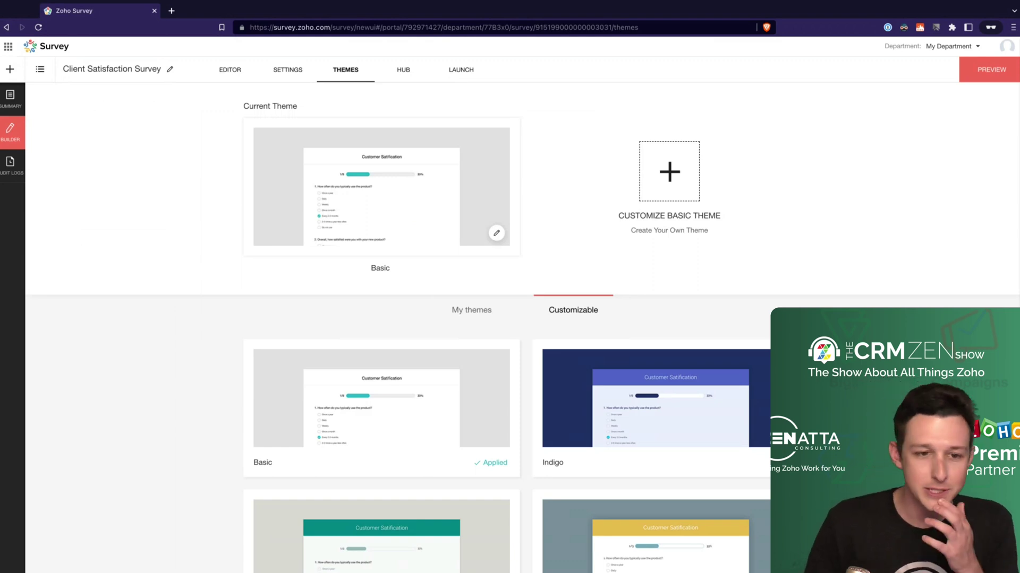
pyautogui.scroll(-2, 523, 327)
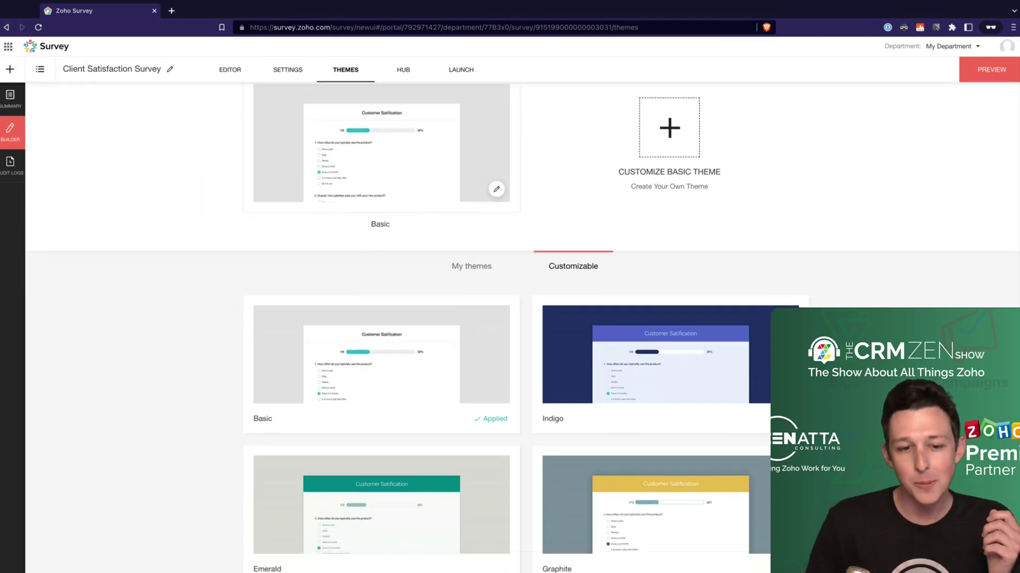
pyautogui.scroll(-3, 580, 293)
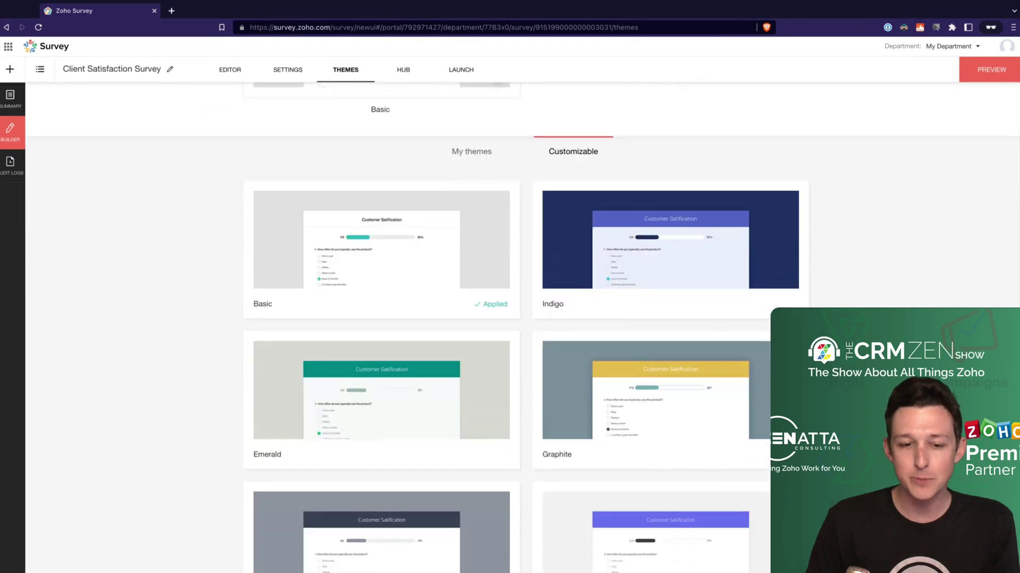
pyautogui.scroll(-1, 580, 293)
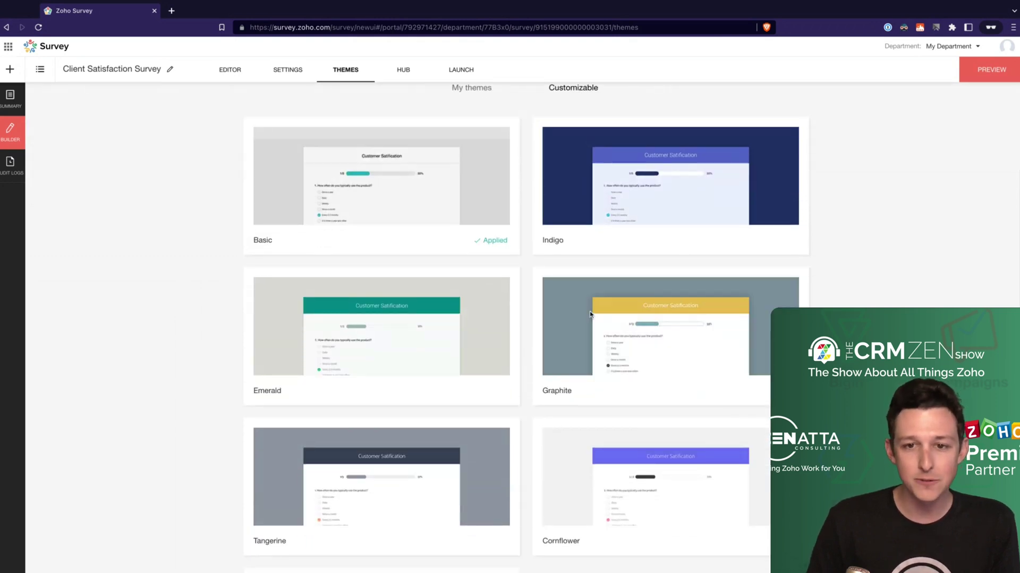
pyautogui.scroll(3, 589, 314)
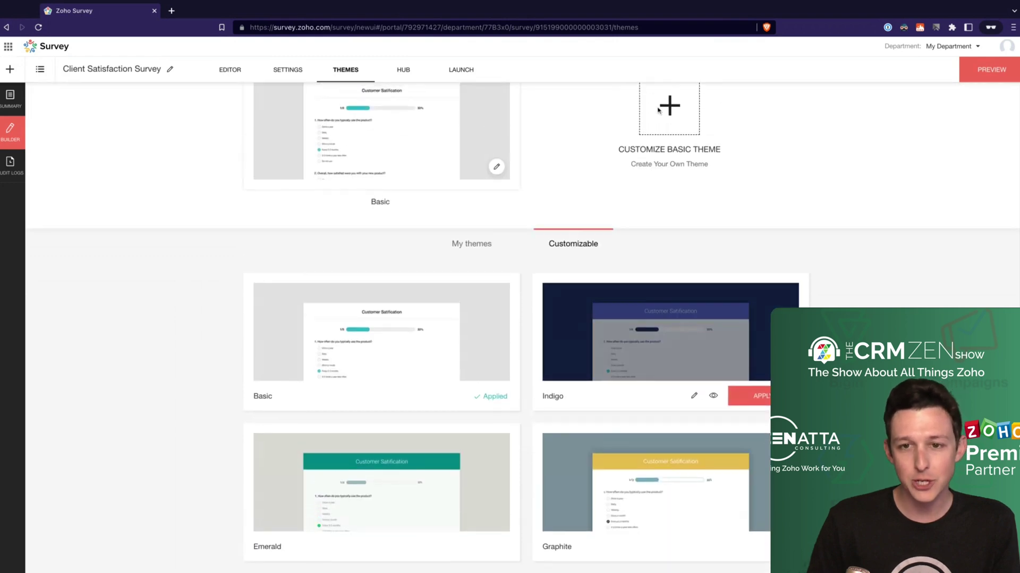
pyautogui.scroll(1, 658, 109)
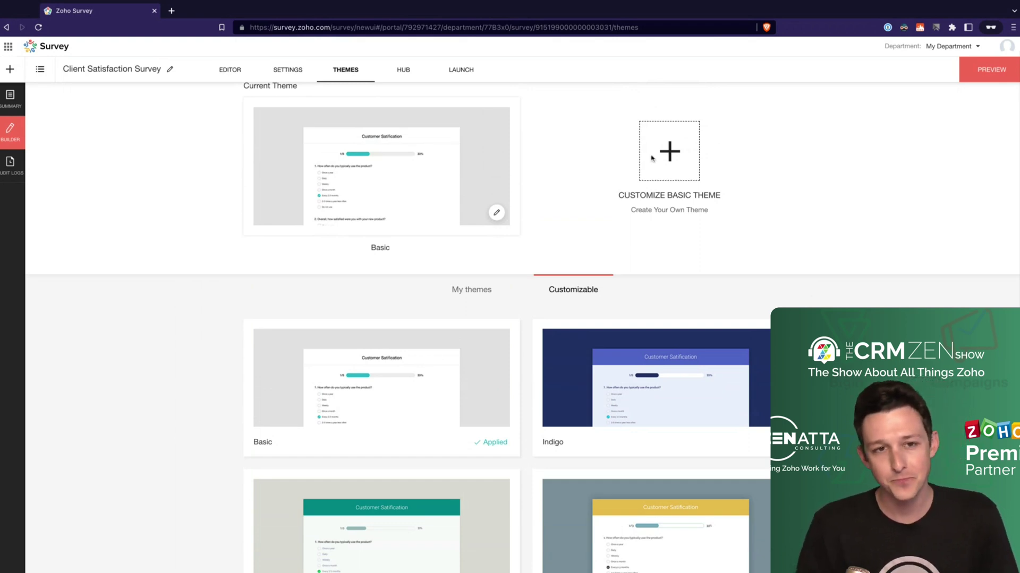
pyautogui.click(402, 74)
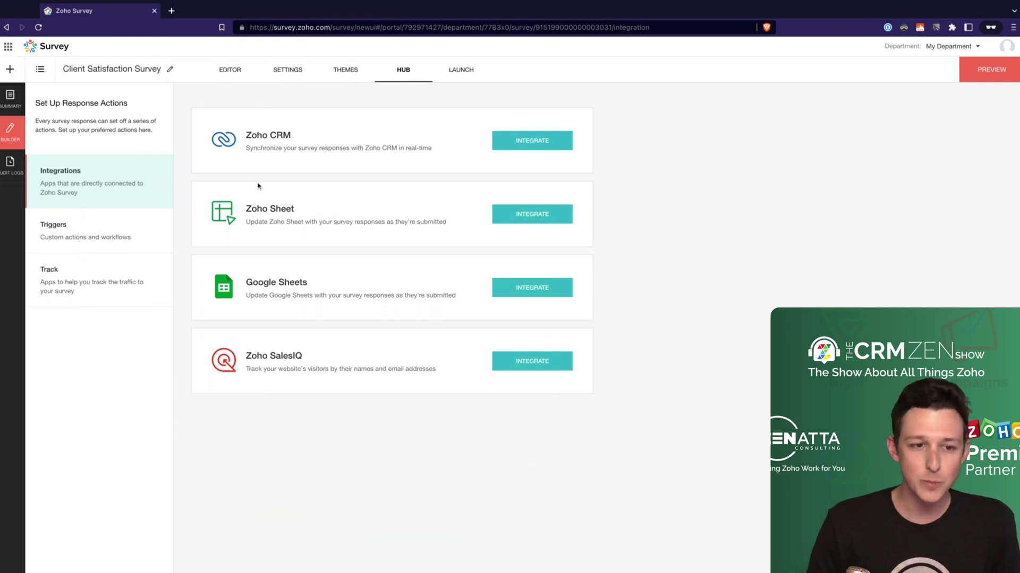
# Check the Hub's Triggers and Track options, then return to the survey builder editor
pyautogui.click(118, 236)
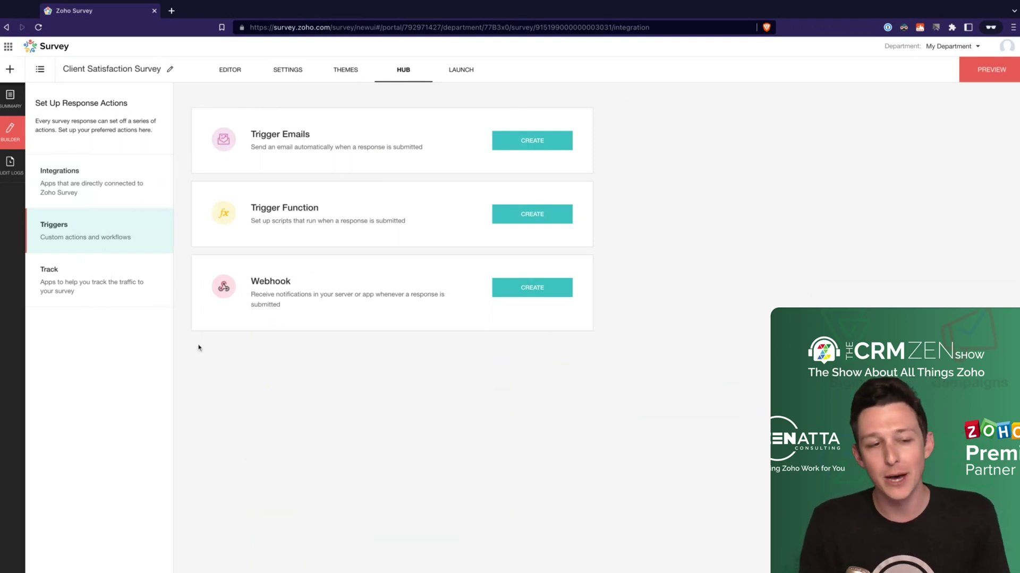
pyautogui.click(120, 285)
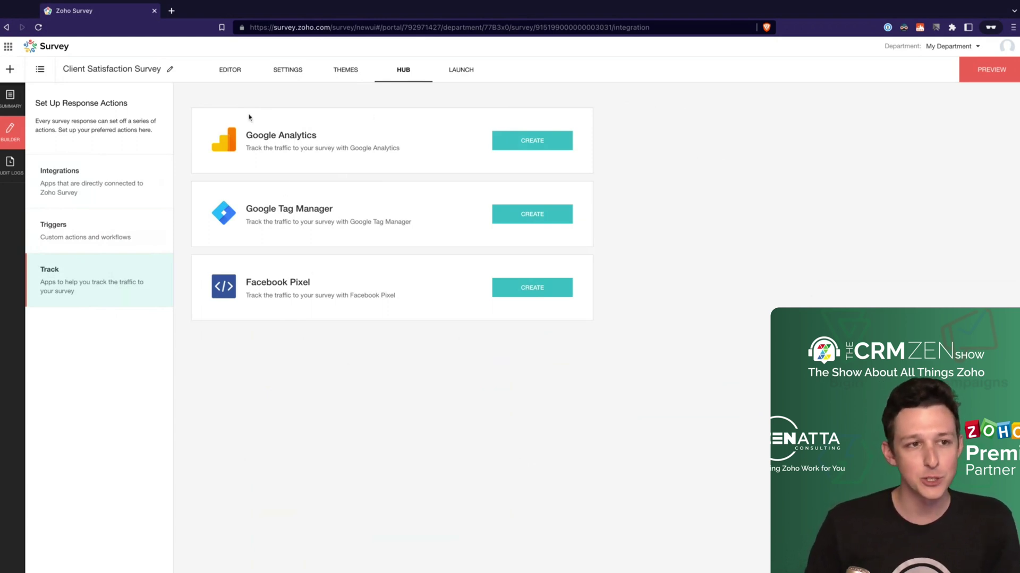
pyautogui.click(235, 76)
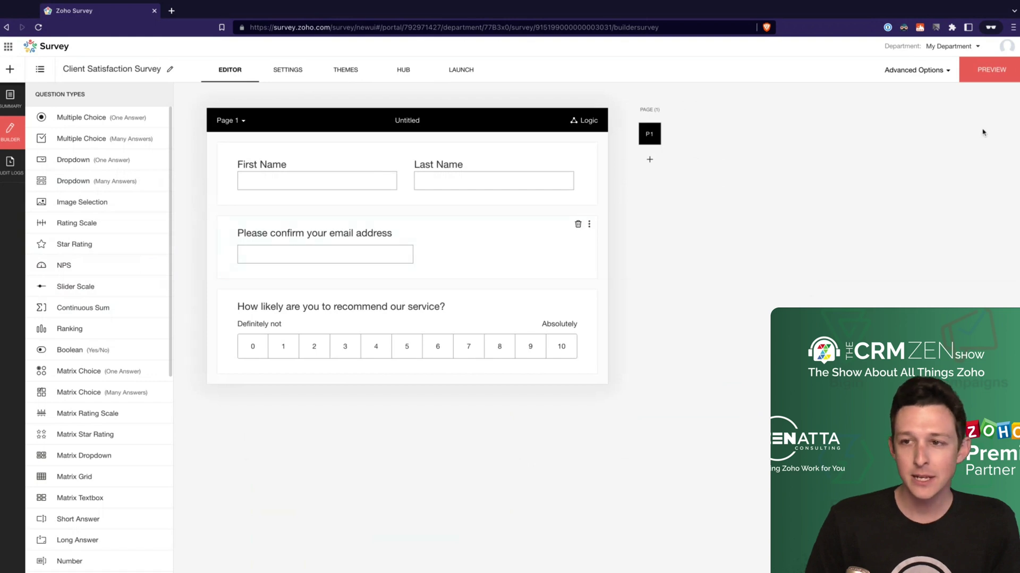
# Preview the survey on desktop and check the footer thank-you text
pyautogui.click(990, 73)
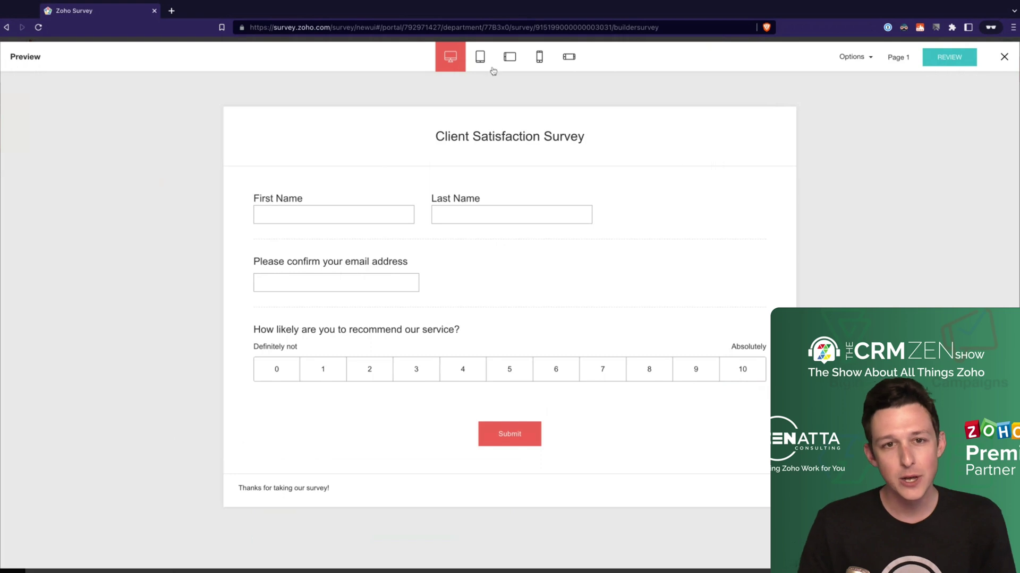
pyautogui.tripleClick(236, 494)
pyautogui.click(475, 125)
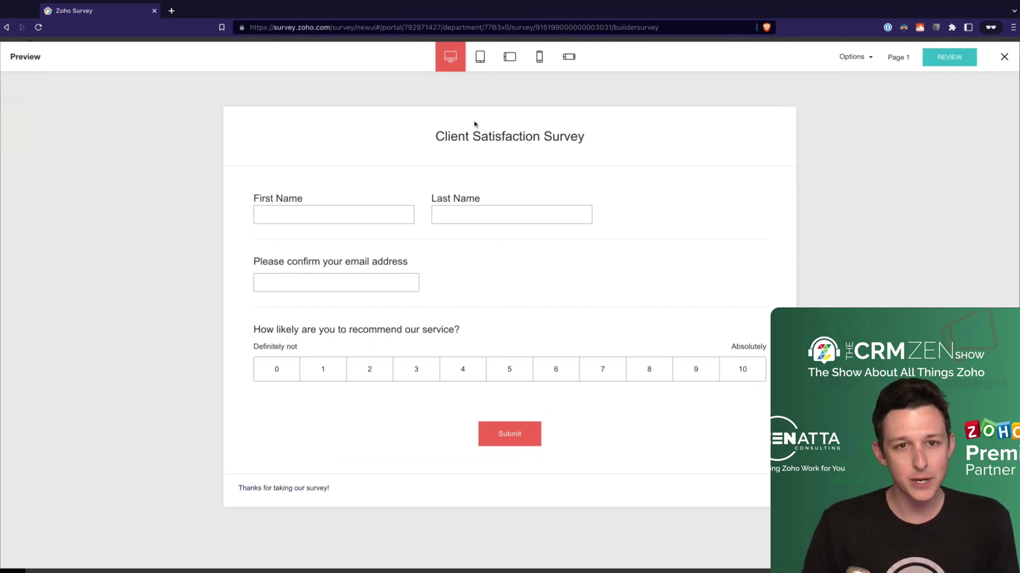
# Switch the preview to tablet, landscape tablet and phone layouts, scrolling through the phone view
pyautogui.click(483, 56)
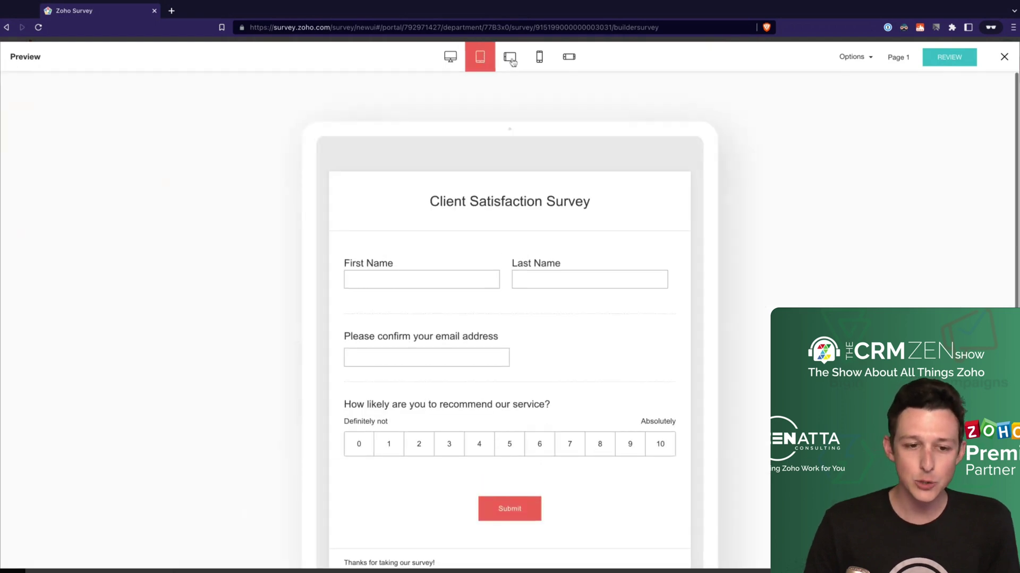
pyautogui.click(510, 58)
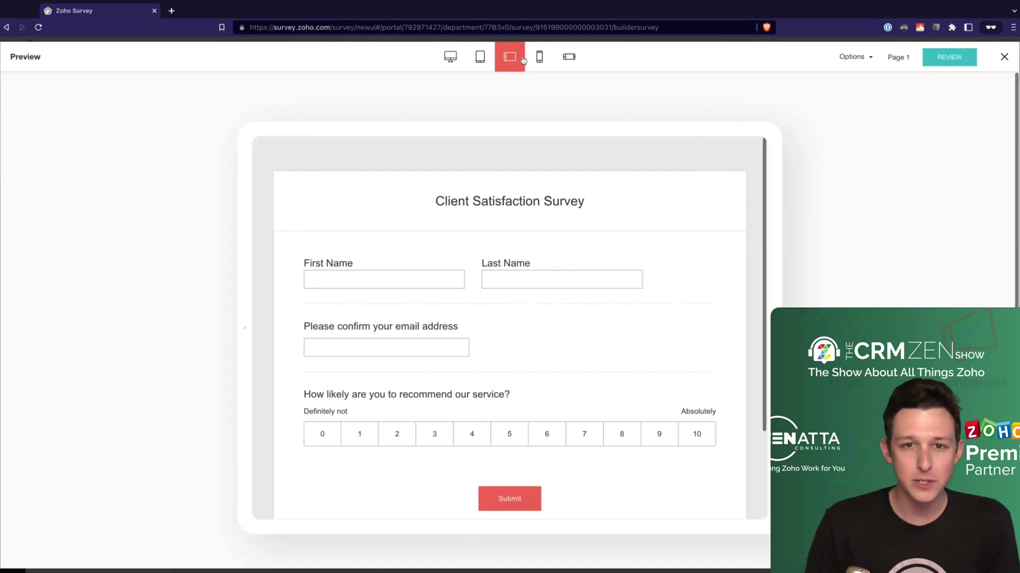
pyautogui.click(541, 57)
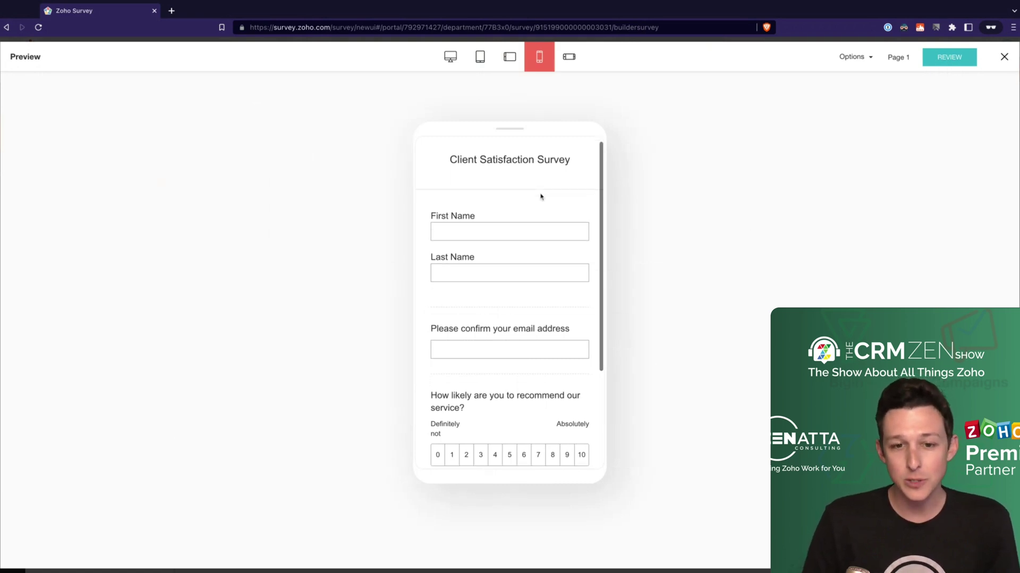
pyautogui.scroll(-3, 537, 257)
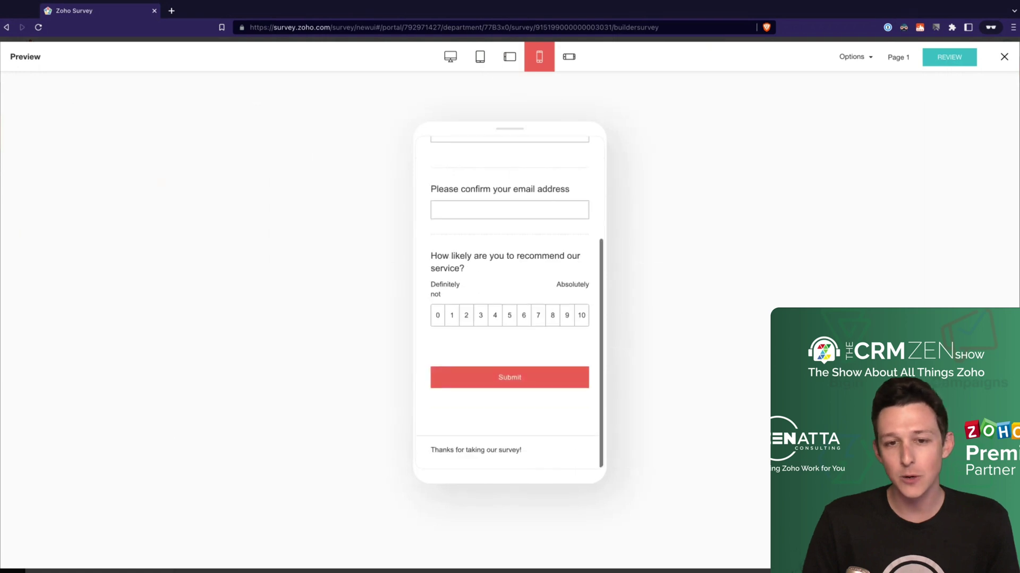
pyautogui.scroll(1, 509, 306)
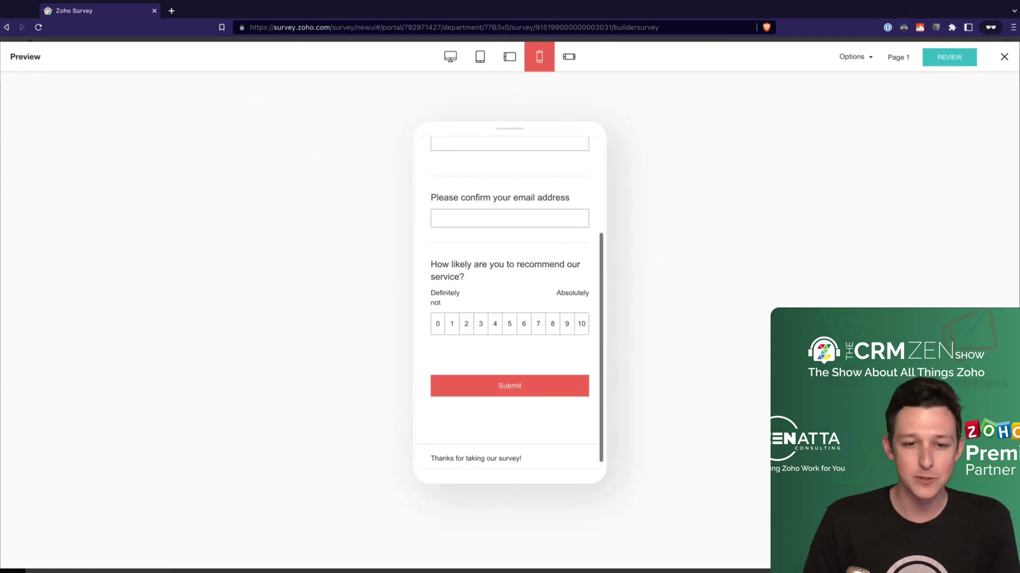
pyautogui.scroll(2, 473, 275)
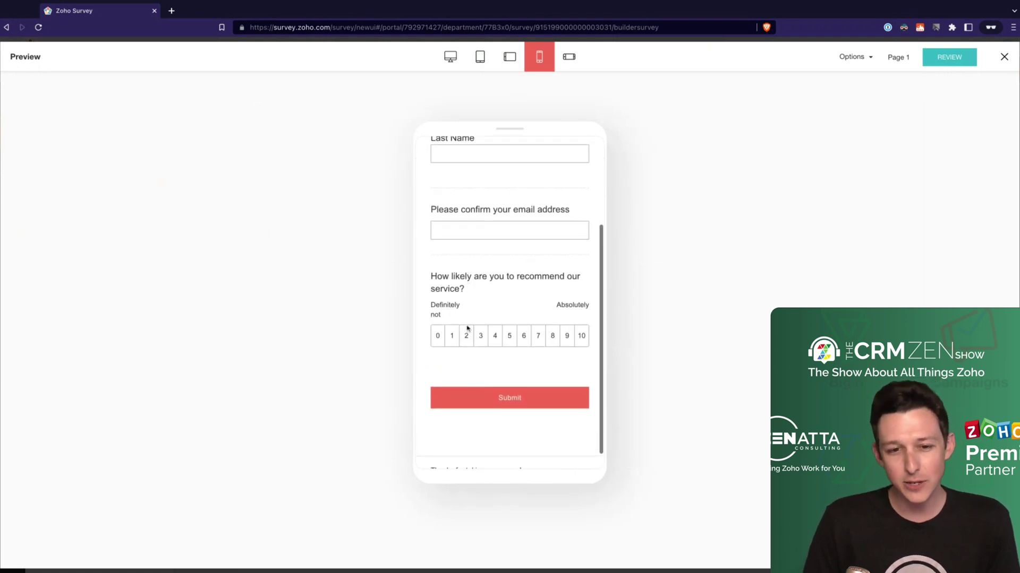